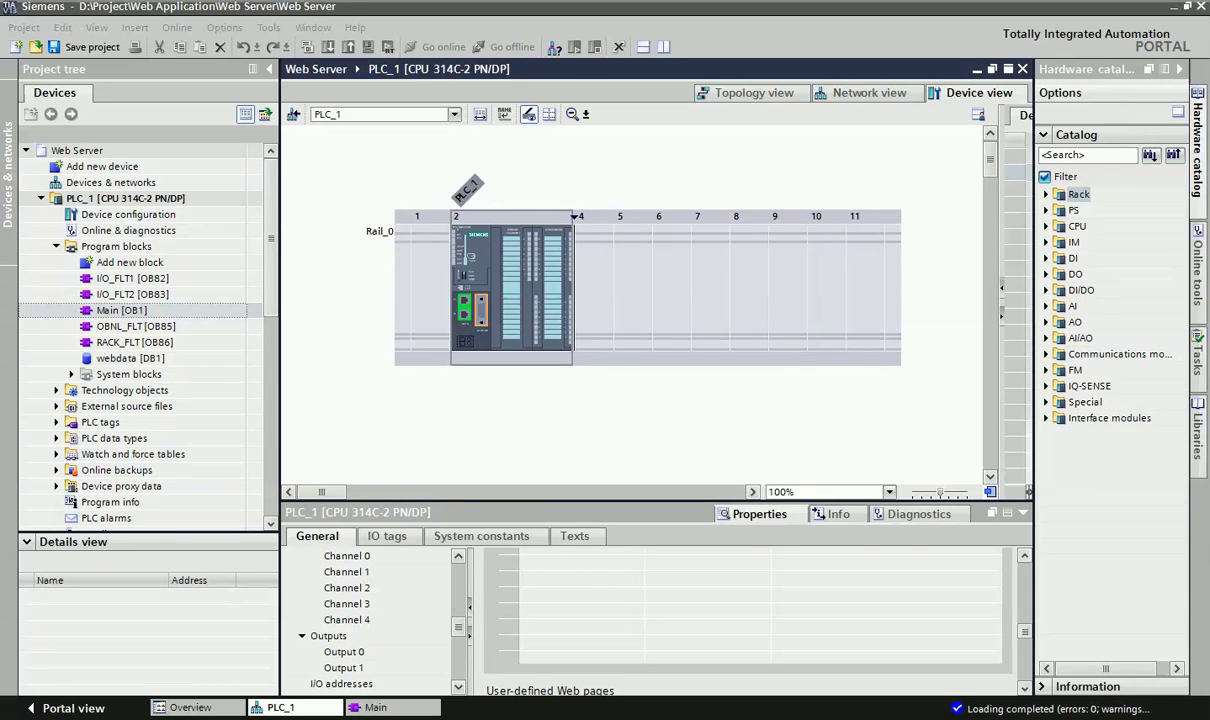
# - Enlarge the Properties panel and bring the Web server and User management settings into view
pyautogui.moveTo(604, 492); pyautogui.dragTo(591, 375)
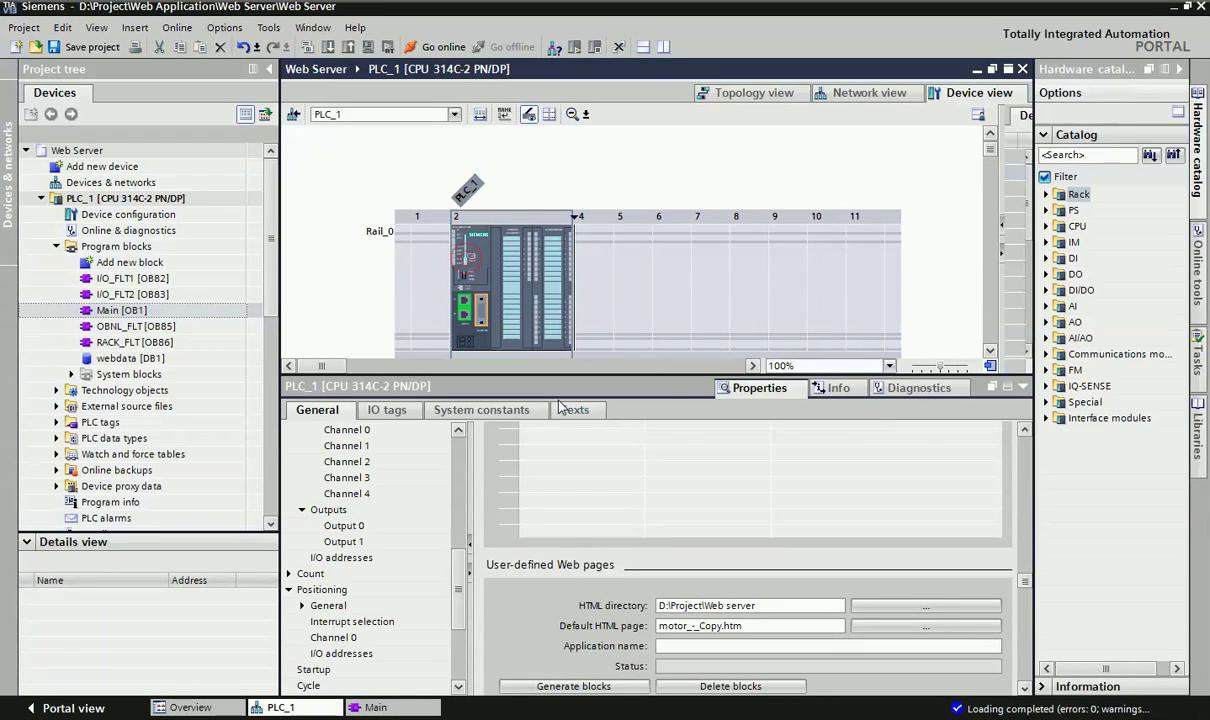
pyautogui.moveTo(520, 378); pyautogui.dragTo(520, 268)
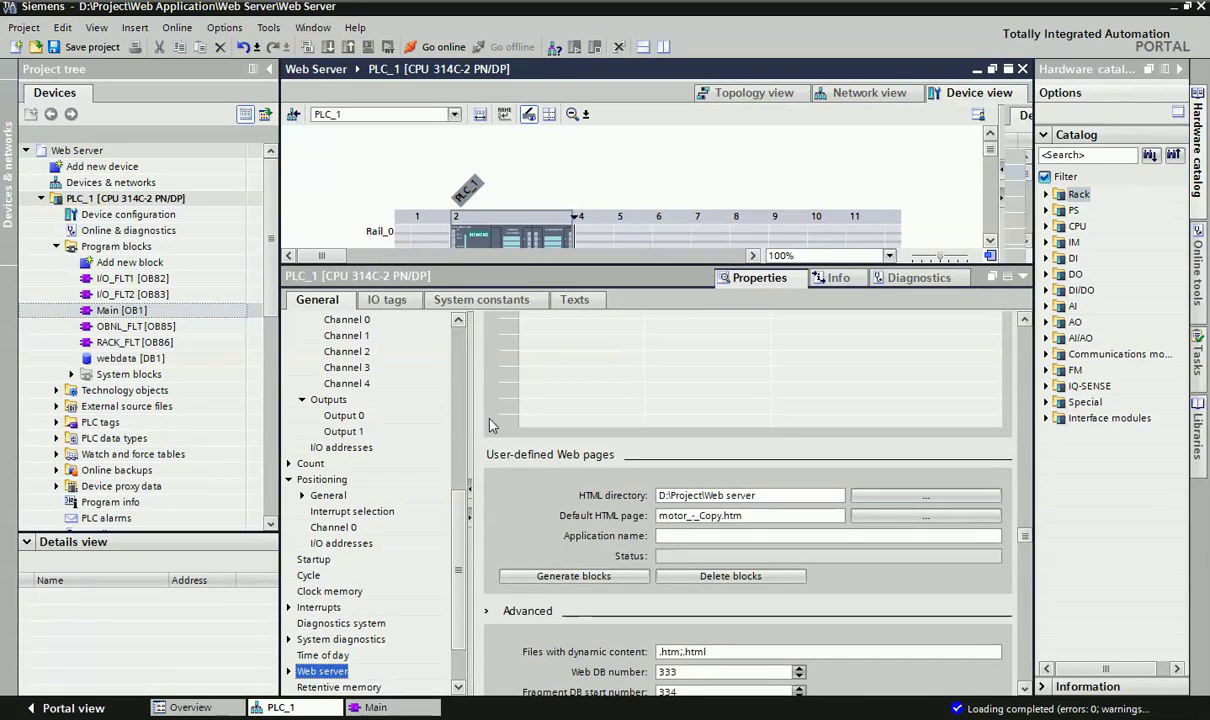
pyautogui.scroll(-2, 440, 600)
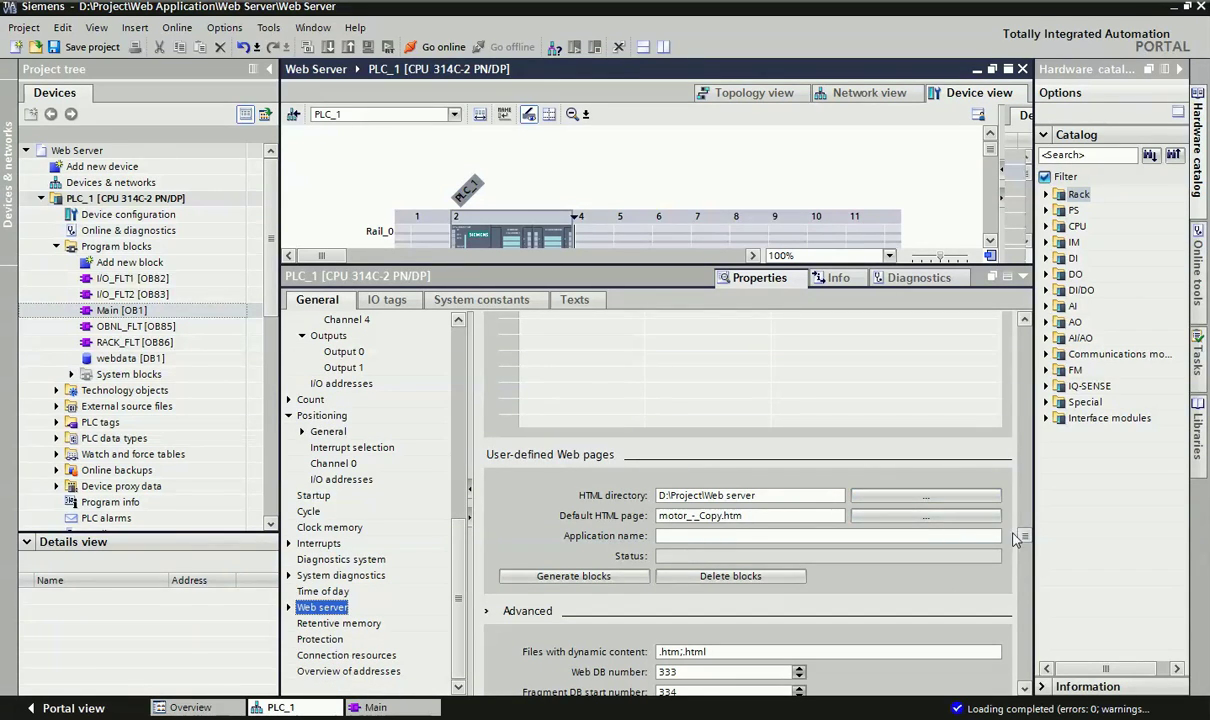
pyautogui.scroll(10, 962, 512)
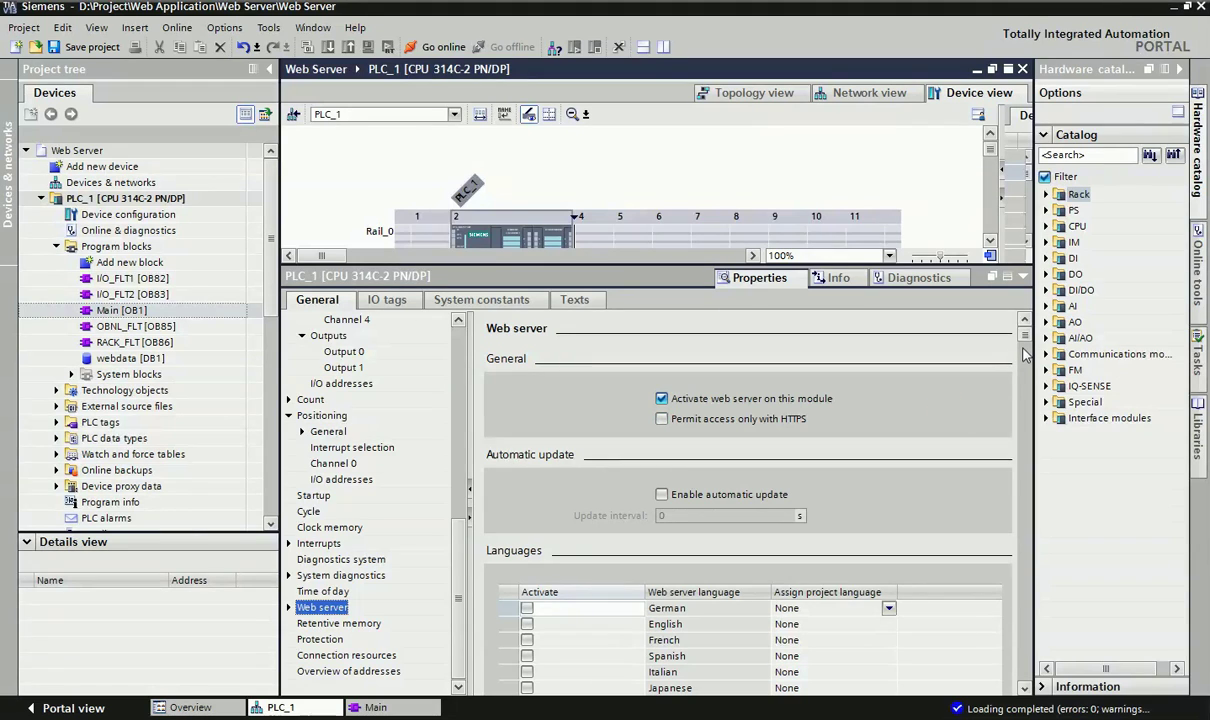
pyautogui.moveTo(1024, 355); pyautogui.dragTo(1024, 418)
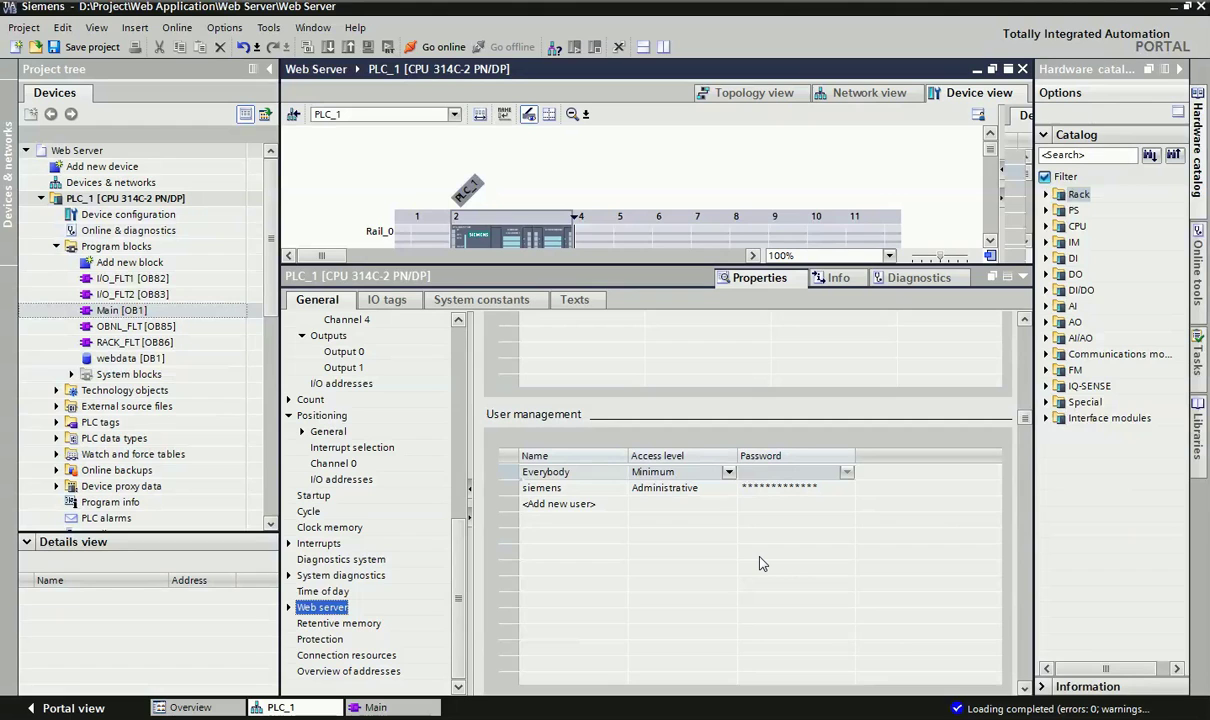
pyautogui.click(550, 488)
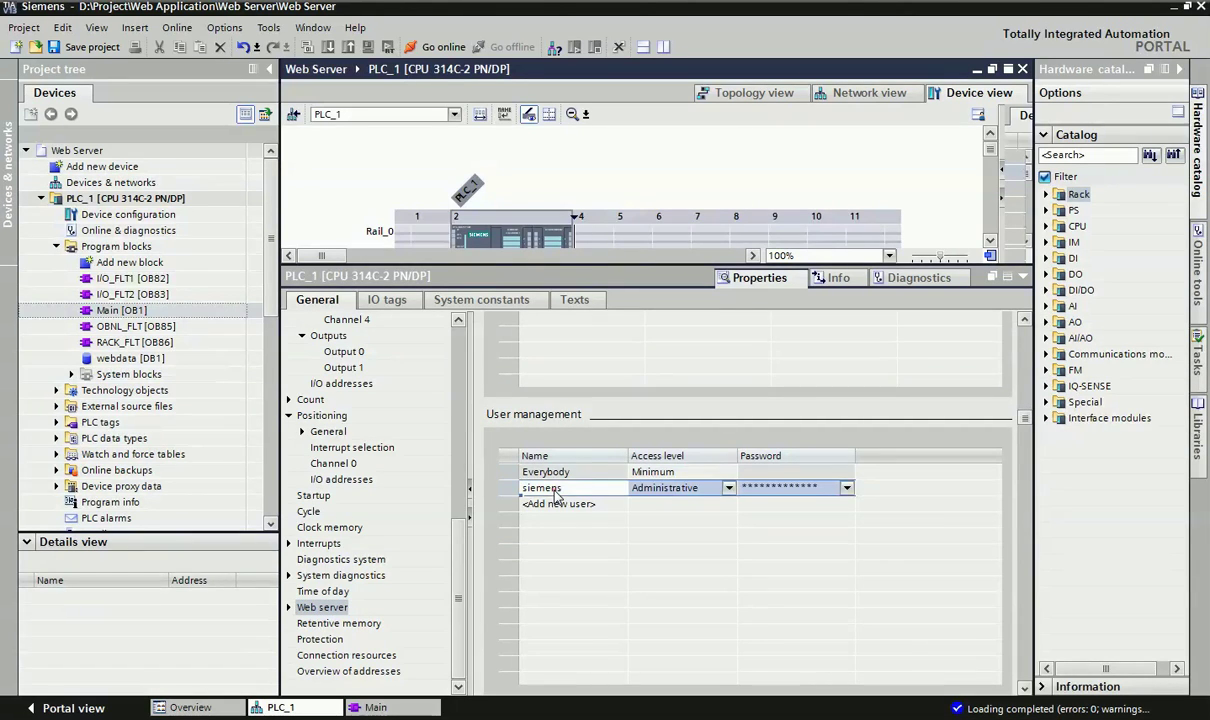
pyautogui.click(729, 489)
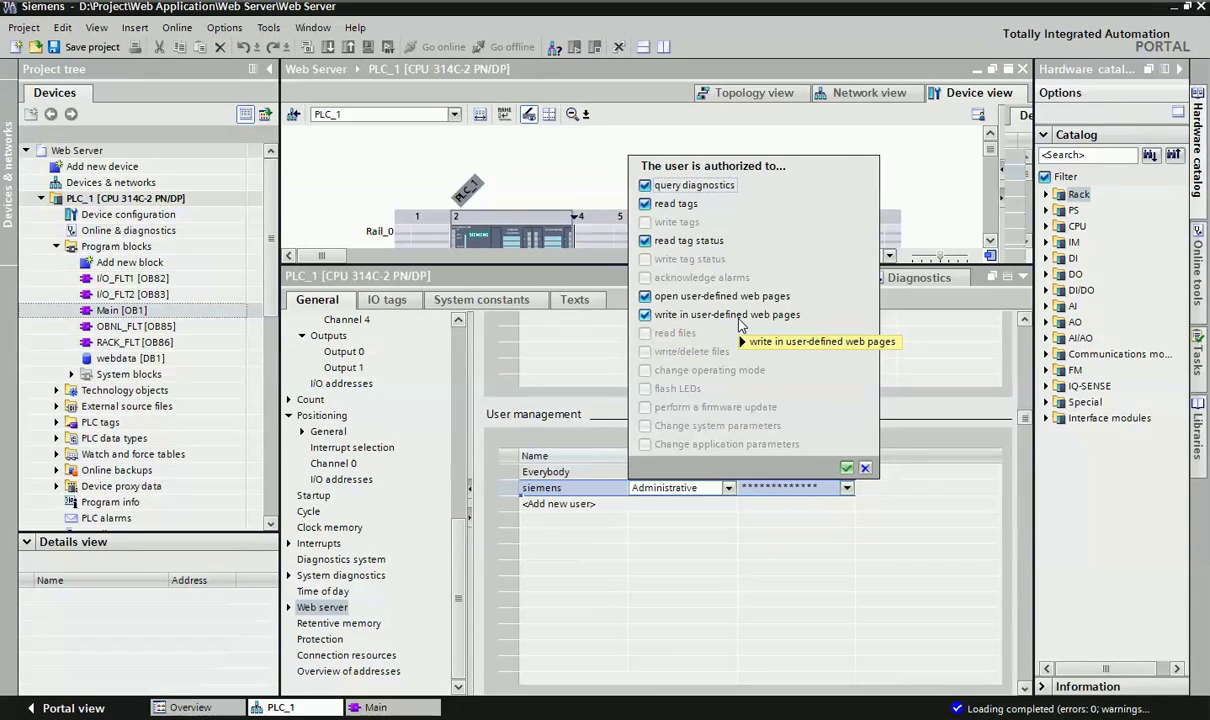
pyautogui.moveTo(741, 325)
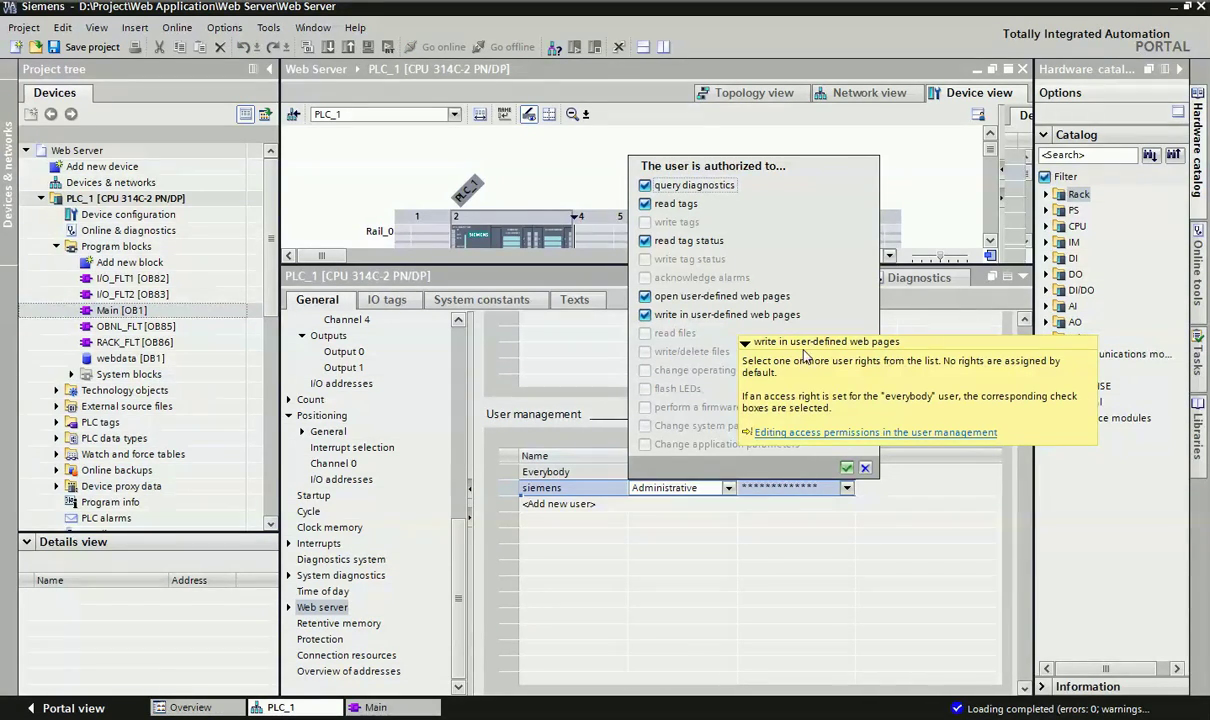
pyautogui.click(800, 490)
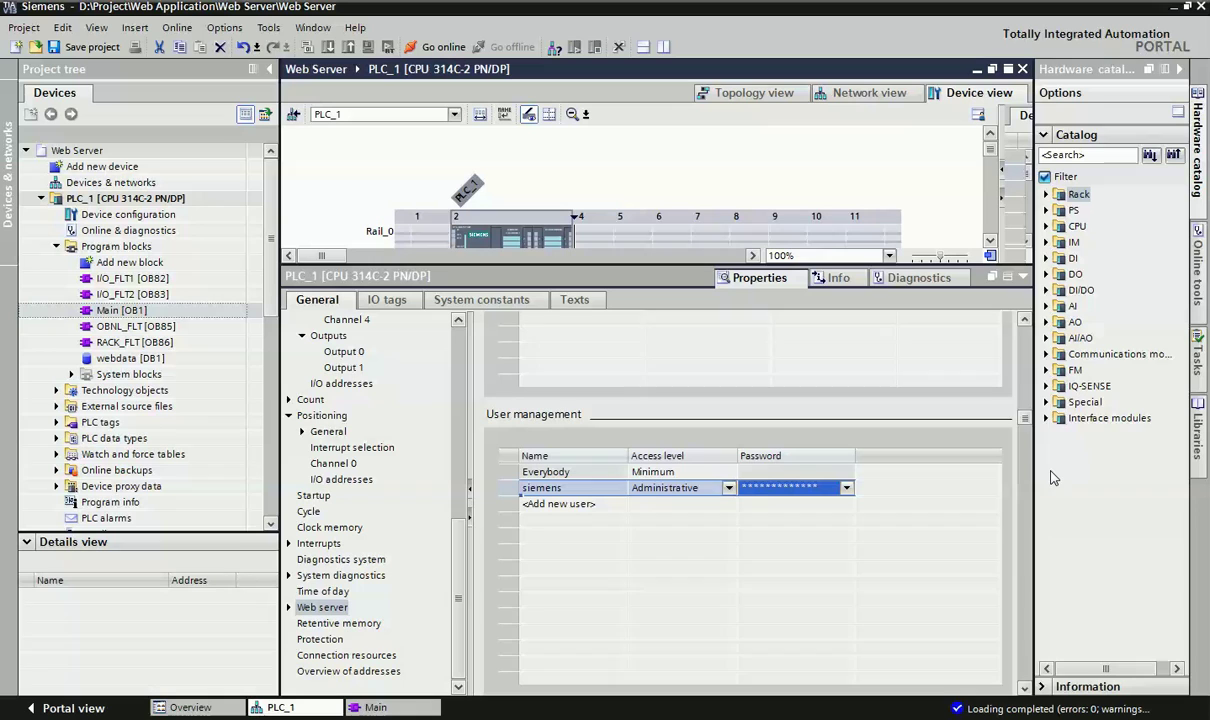
pyautogui.moveTo(1021, 417); pyautogui.dragTo(1024, 545)
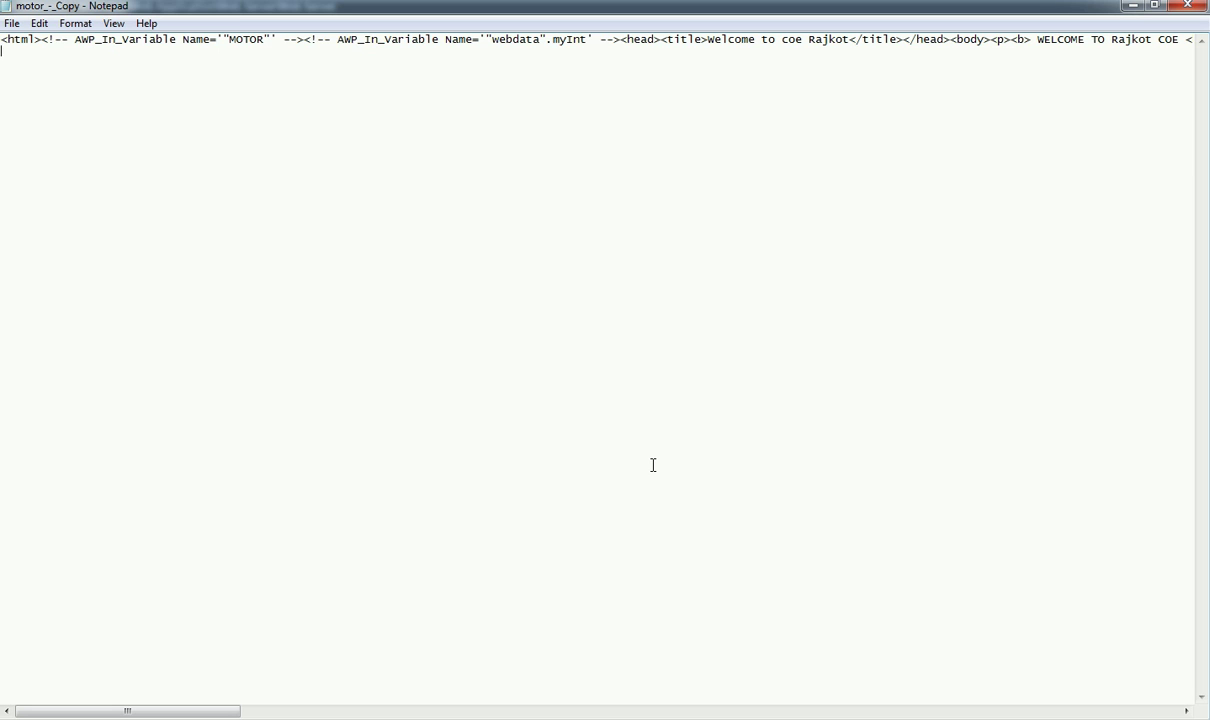
# - Highlight the MOTOR and myInt variables in the motor_-_Copy.htm source
pyautogui.moveTo(221, 40); pyautogui.dragTo(264, 44)
pyautogui.click(321, 71)
pyautogui.click(250, 41)
pyautogui.click(242, 42)
pyautogui.doubleClick(562, 41)
pyautogui.click(572, 60)
# - Scroll along the HTML source line, then close Notepad
pyautogui.moveTo(218, 714); pyautogui.dragTo(1029, 712)
pyautogui.moveTo(944, 716); pyautogui.dragTo(1042, 712)
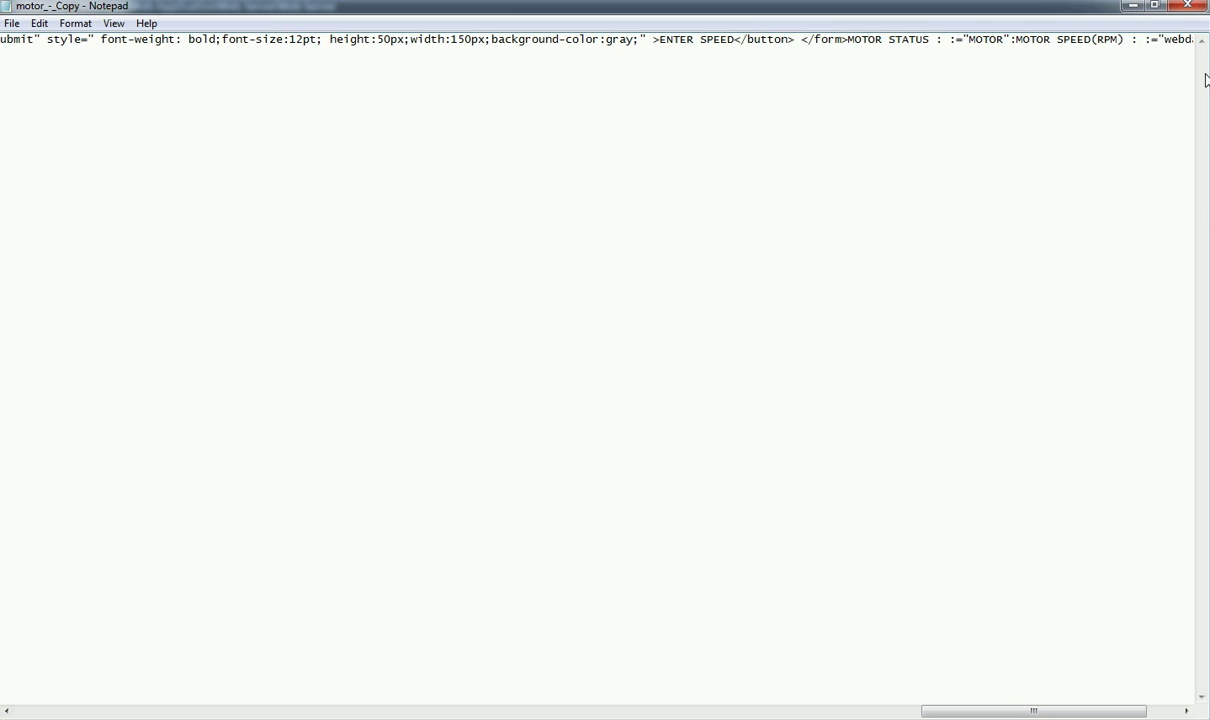
pyautogui.click(1131, 6)
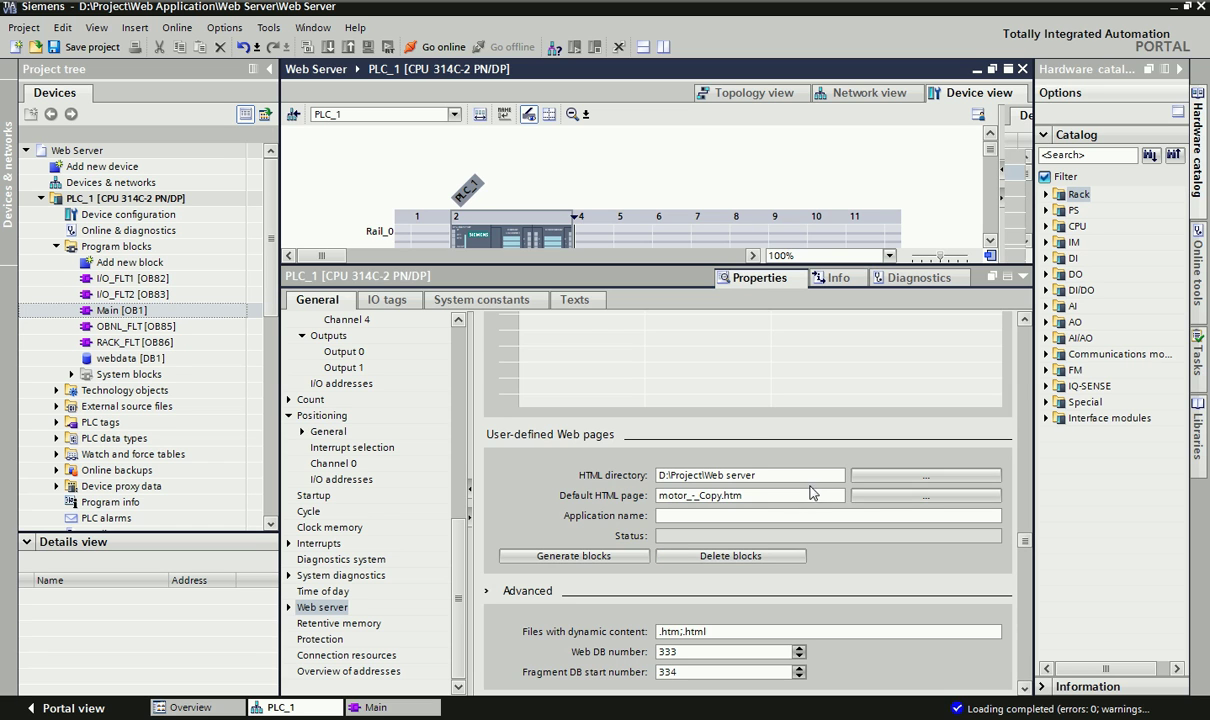
# - Browse for the D:\Project\Web server folder holding the HTML pages
pyautogui.click(887, 476)
pyautogui.moveTo(717, 319); pyautogui.dragTo(716, 391)
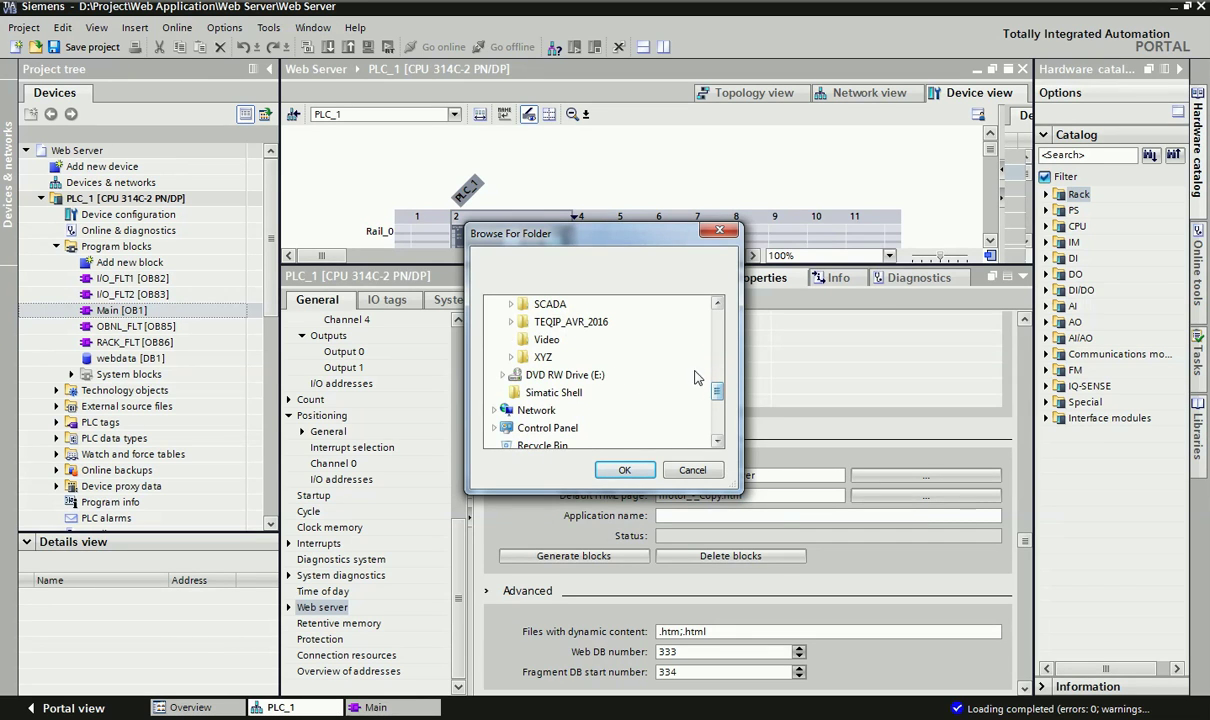
pyautogui.click(719, 233)
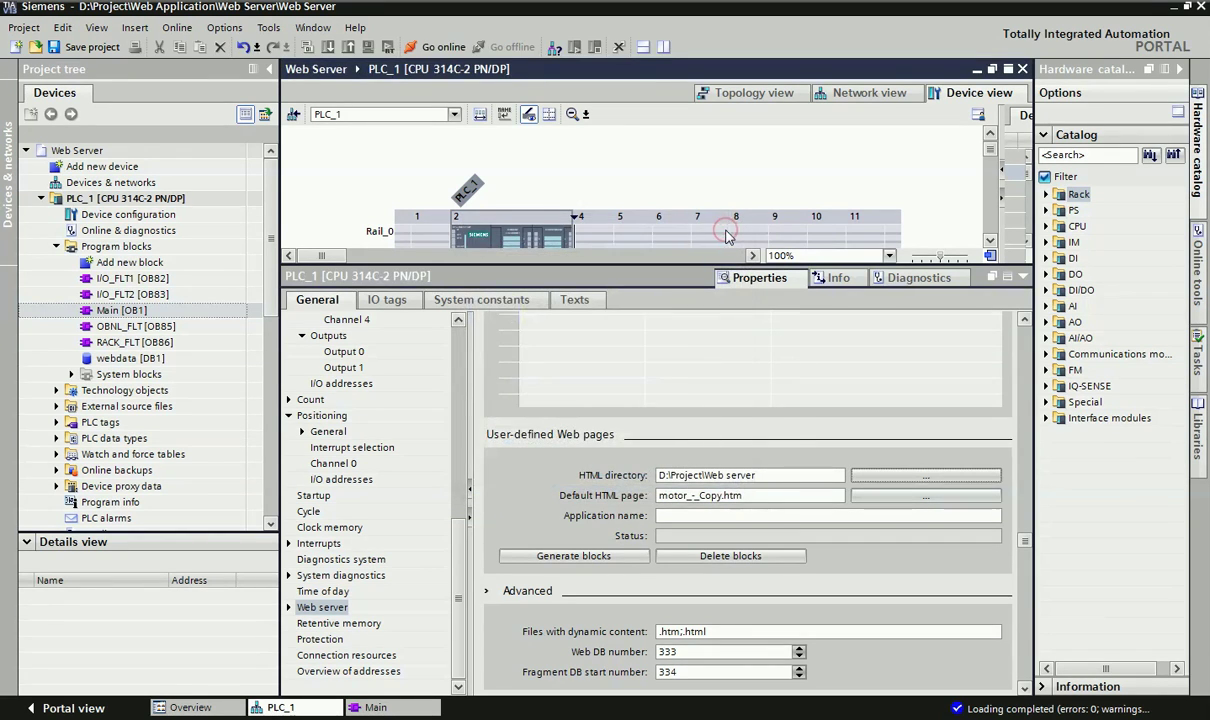
# - Pick motor_-_Copy.htm as the default HTML page and preview it
pyautogui.click(894, 500)
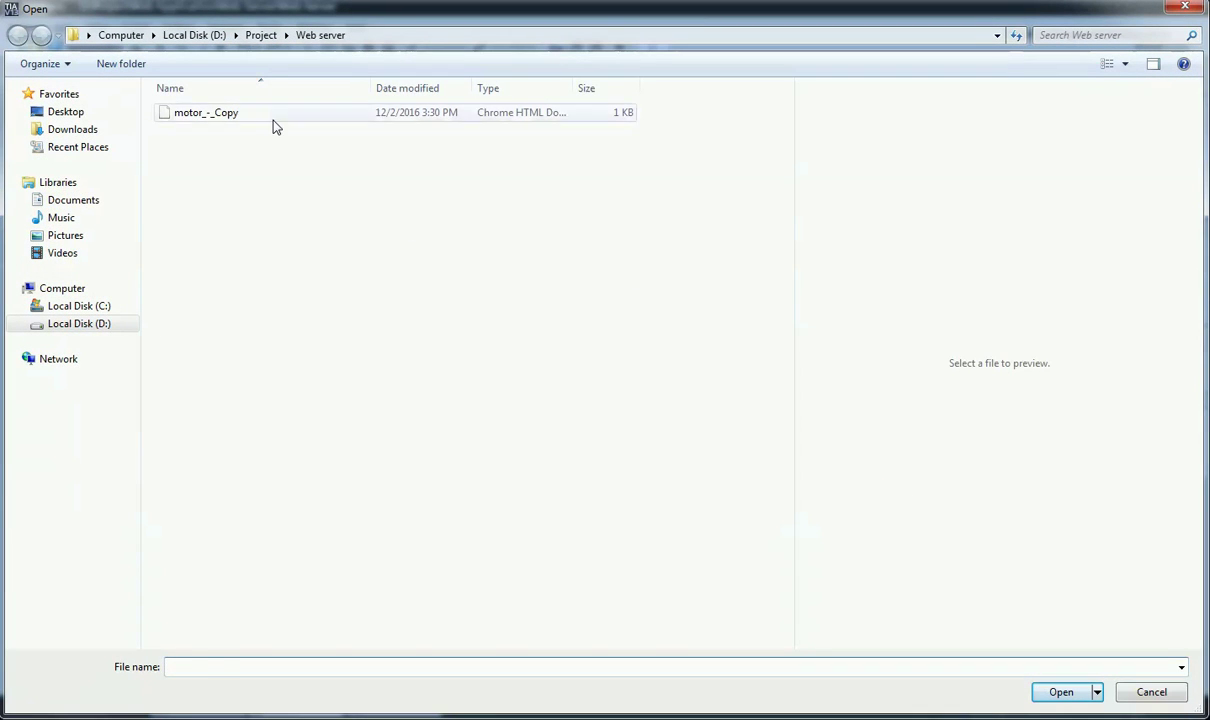
pyautogui.click(258, 113)
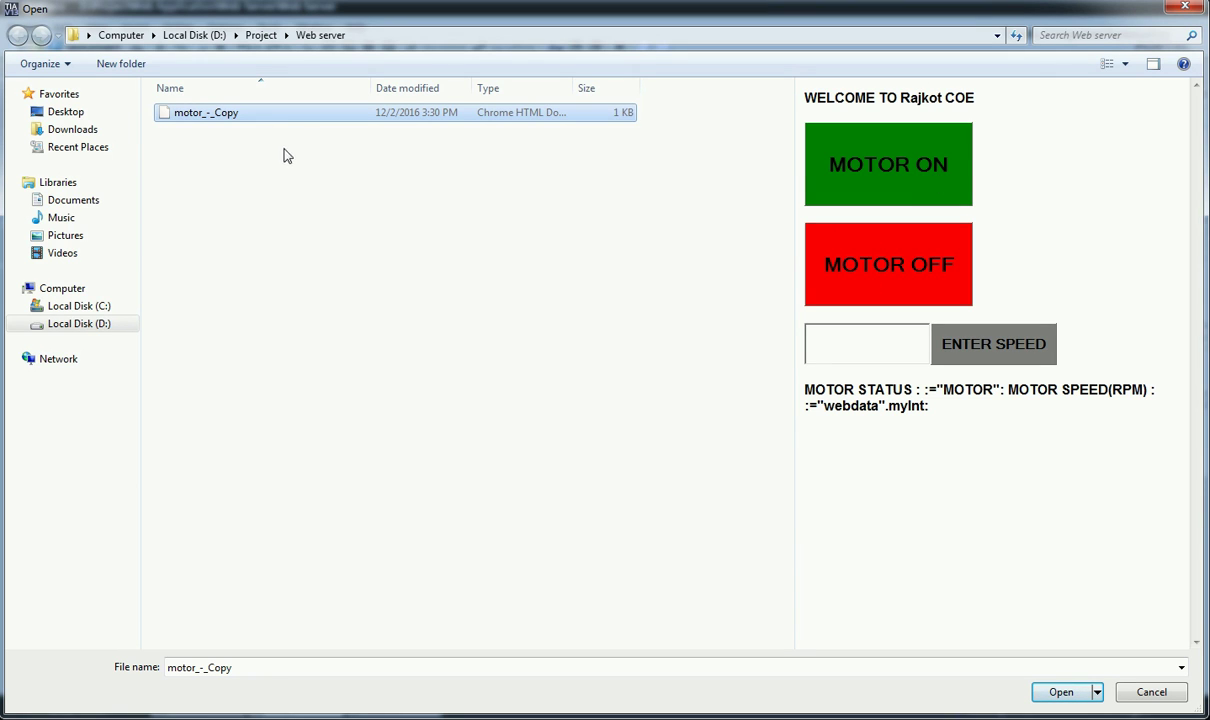
pyautogui.click(823, 331)
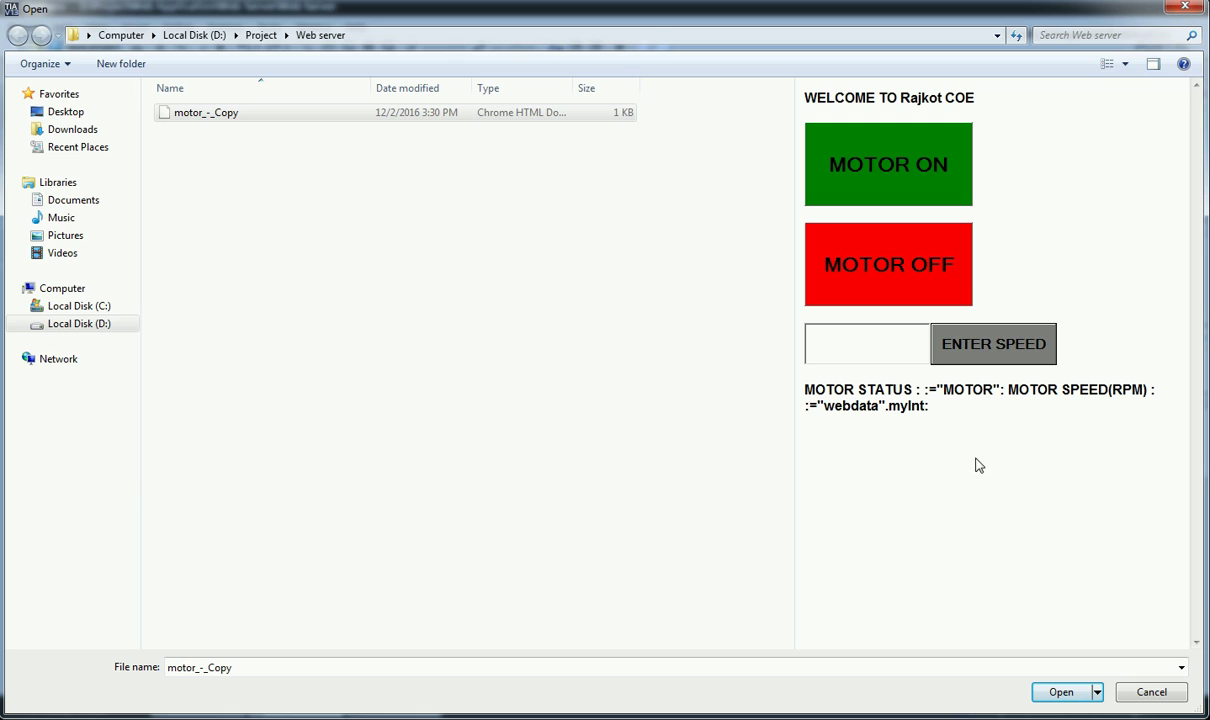
# - Highlight the "webdata".myInt placeholder and MOTOR text in the preview, then close the file chooser
pyautogui.moveTo(929, 407); pyautogui.dragTo(838, 407)
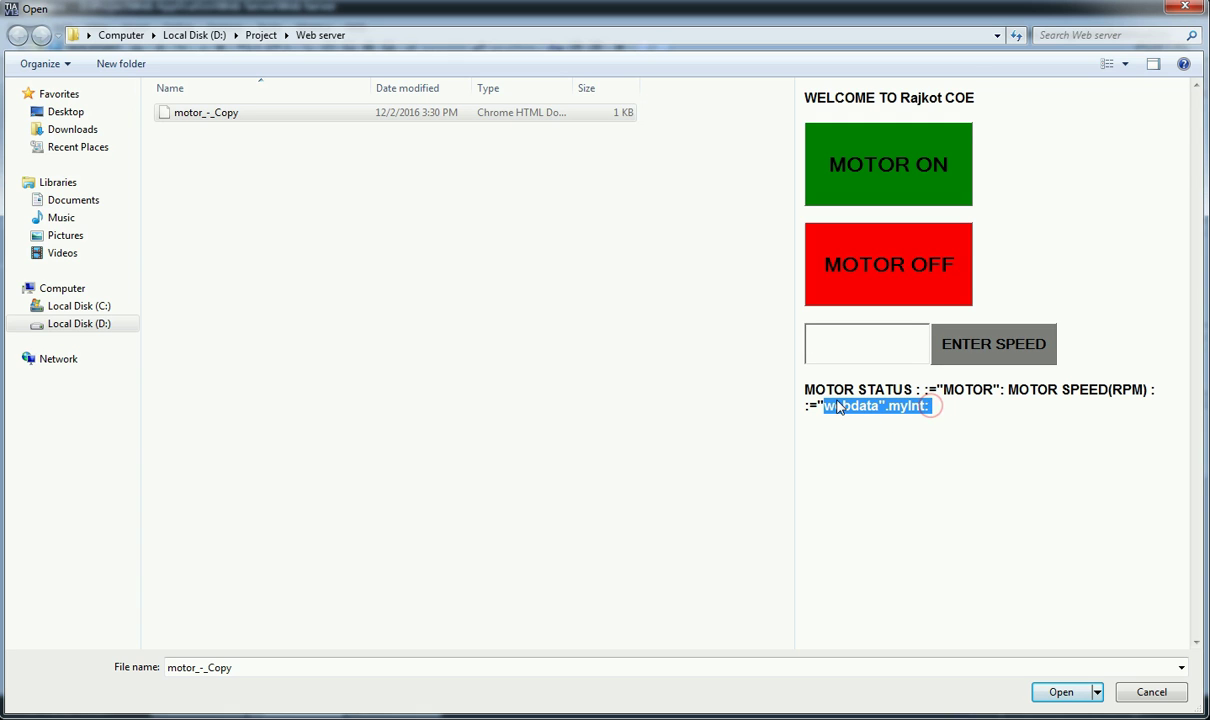
pyautogui.moveTo(946, 392); pyautogui.dragTo(992, 390)
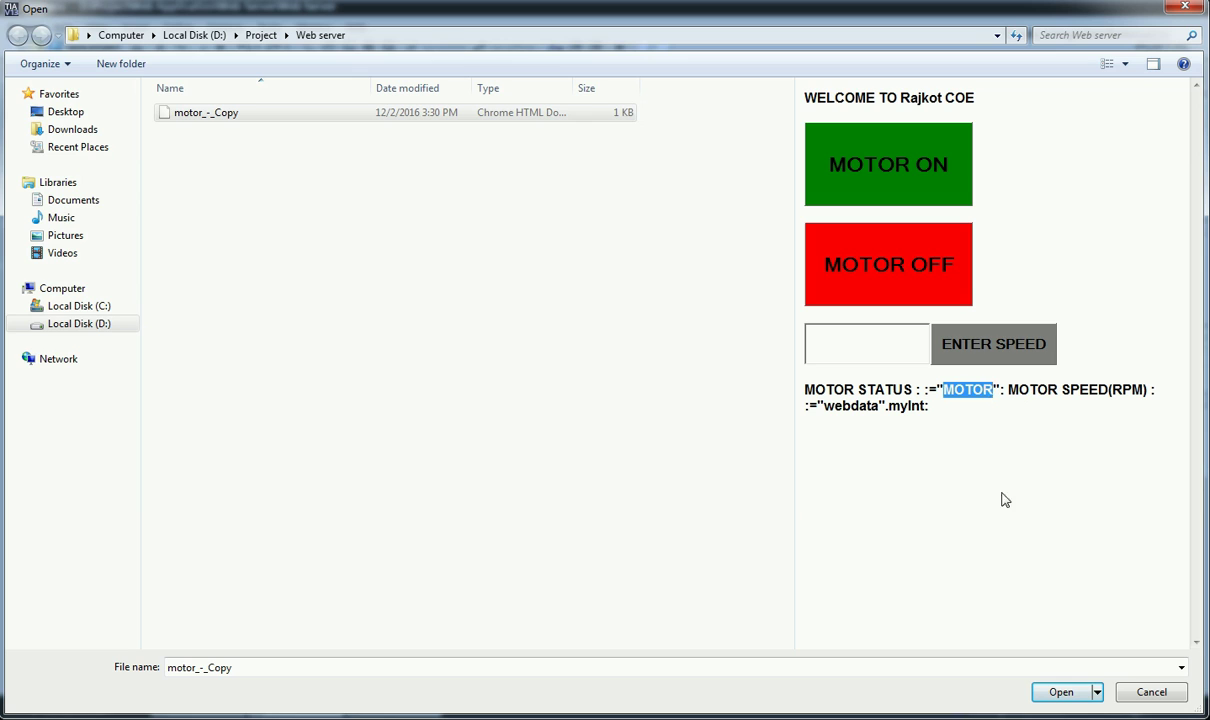
pyautogui.click(972, 480)
pyautogui.click(983, 389)
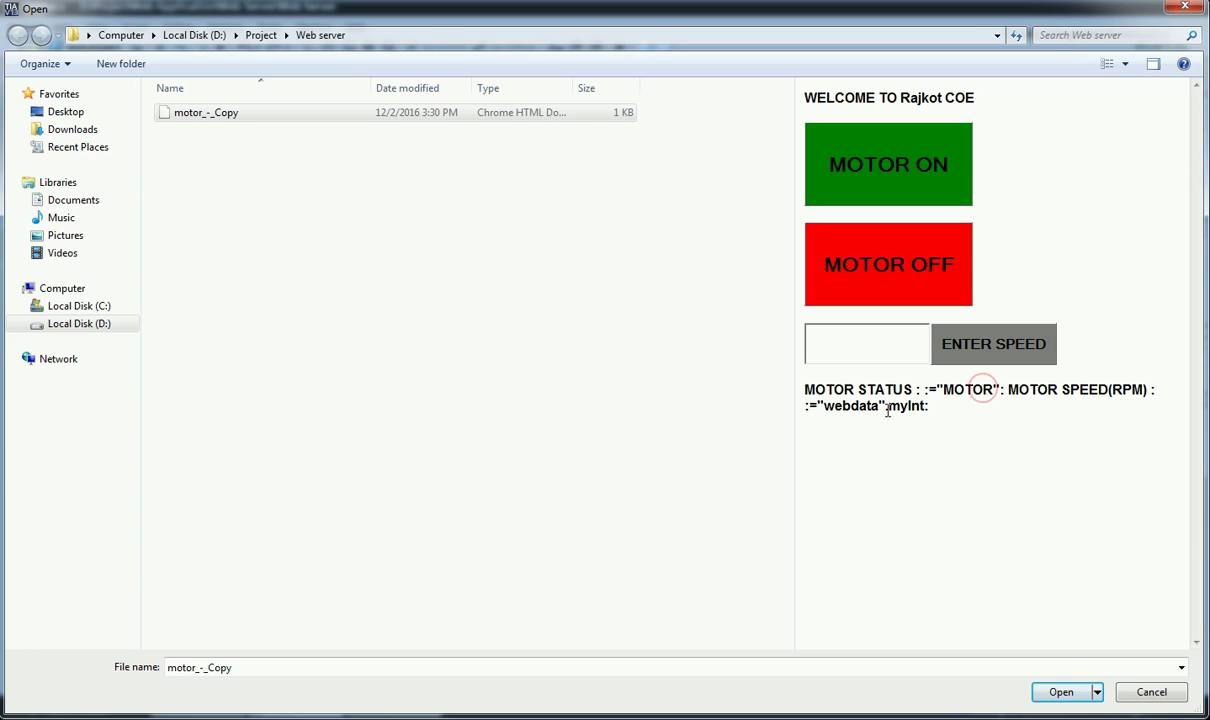
pyautogui.click(874, 405)
pyautogui.click(954, 391)
pyautogui.click(872, 380)
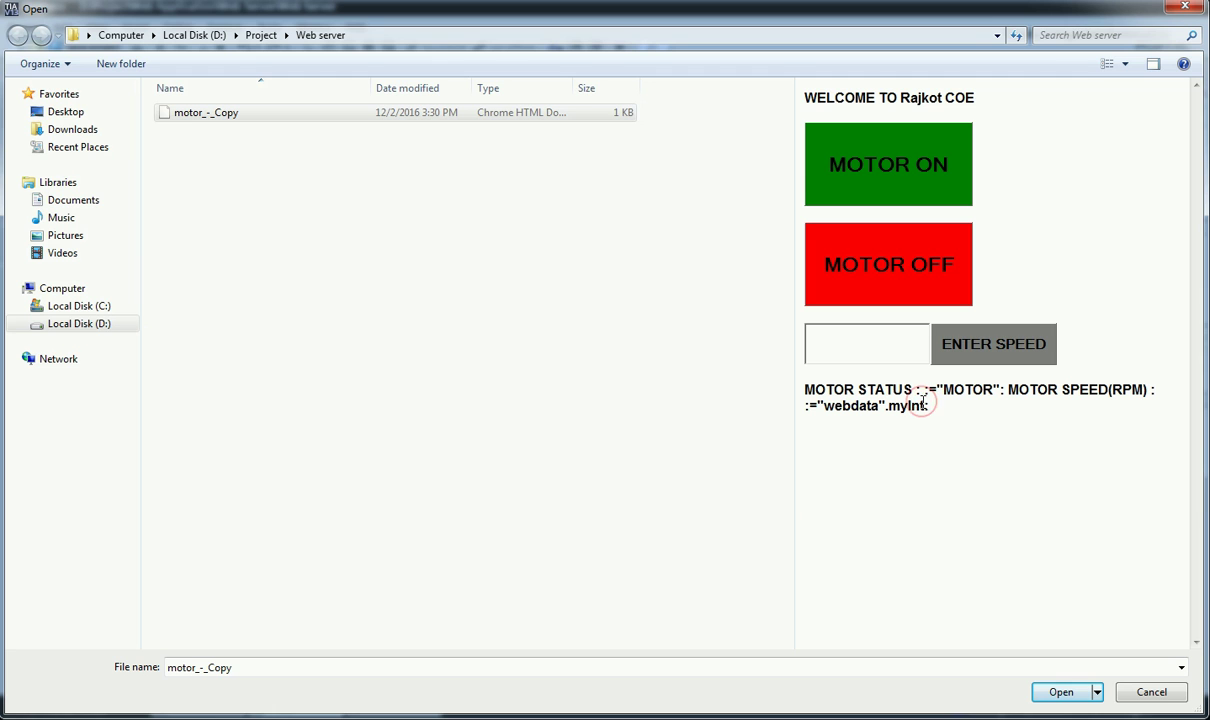
pyautogui.click(1185, 8)
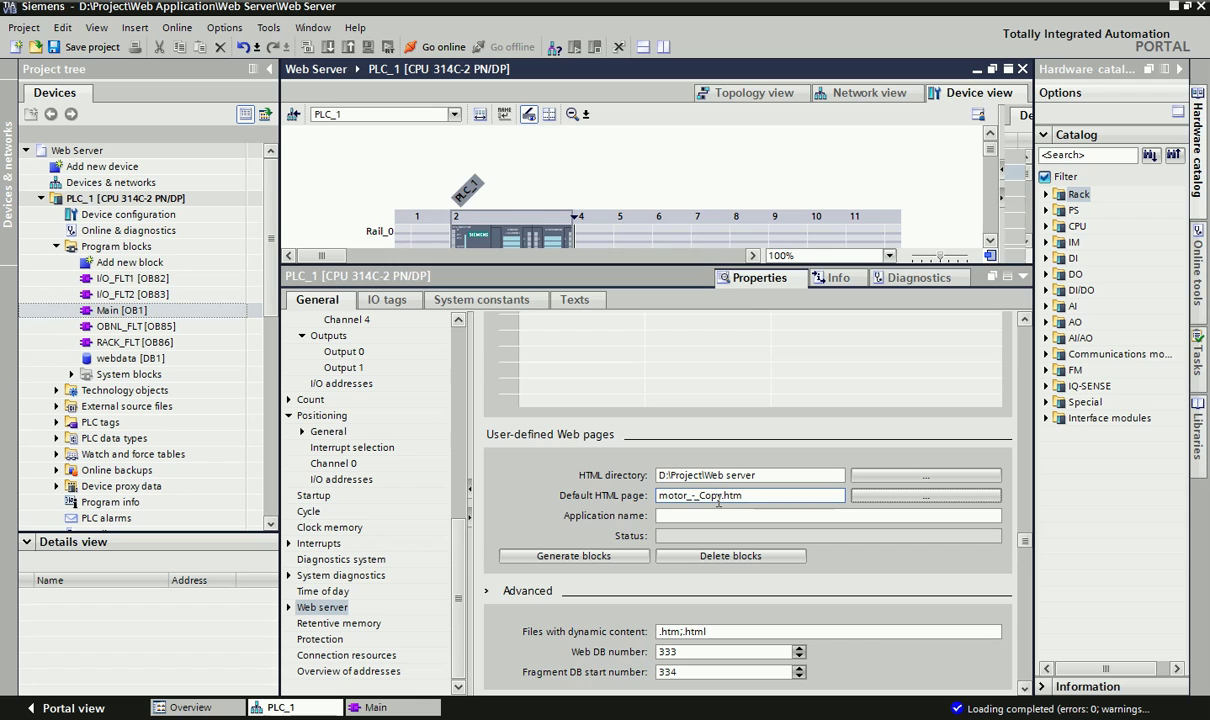
# - Open I/O_FLT1 [OB82], I/O_FLT2 [OB83], OBNL_FLT [OB85], RACK_FLT [OB86], then Main [OB1]
pyautogui.click(756, 493)
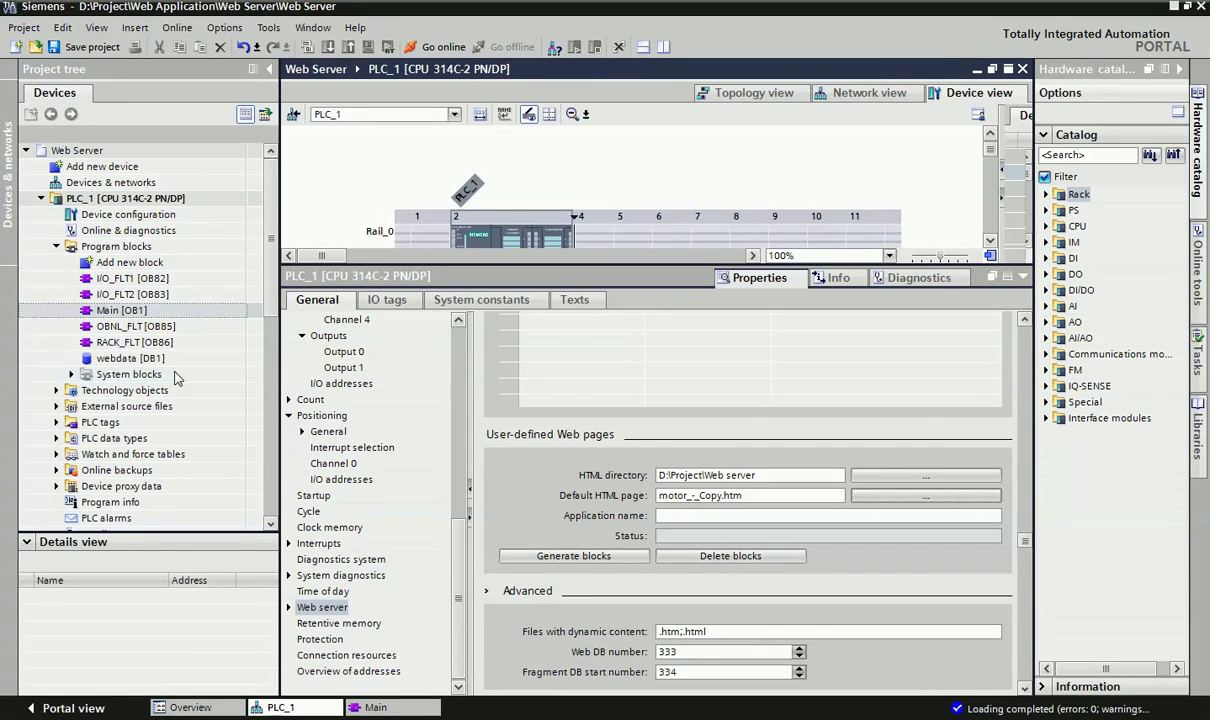
pyautogui.click(140, 280)
pyautogui.doubleClick(140, 281)
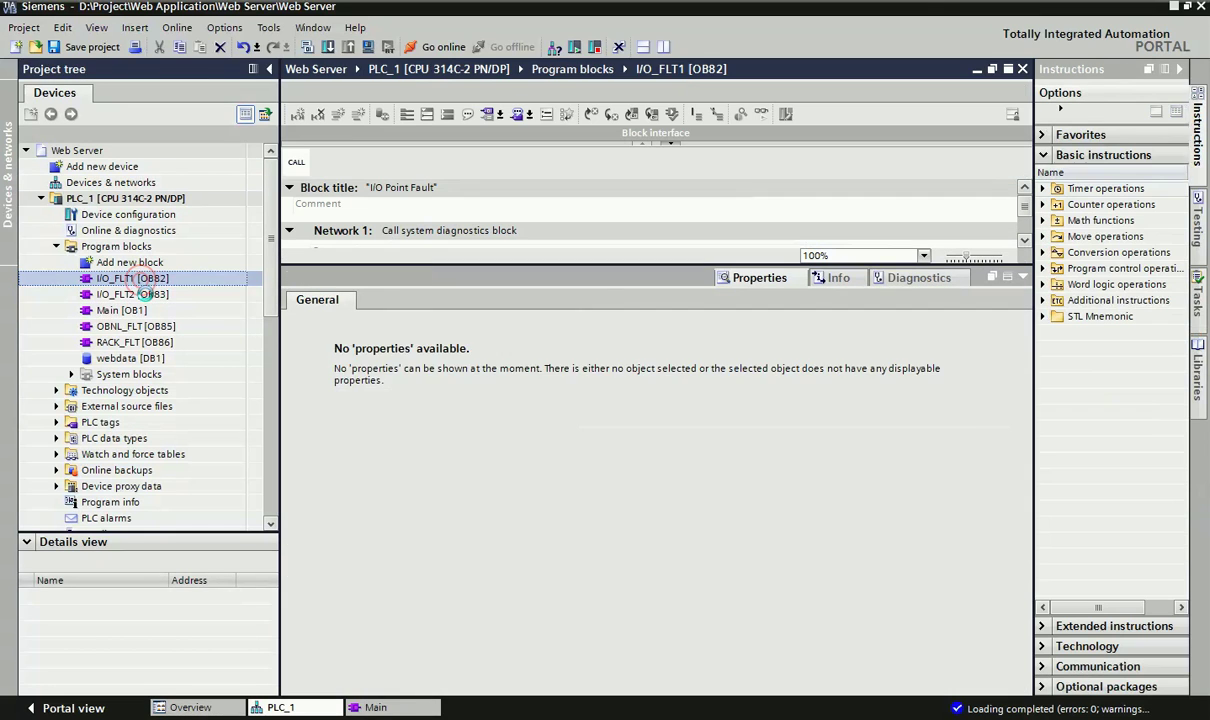
pyautogui.doubleClick(135, 294)
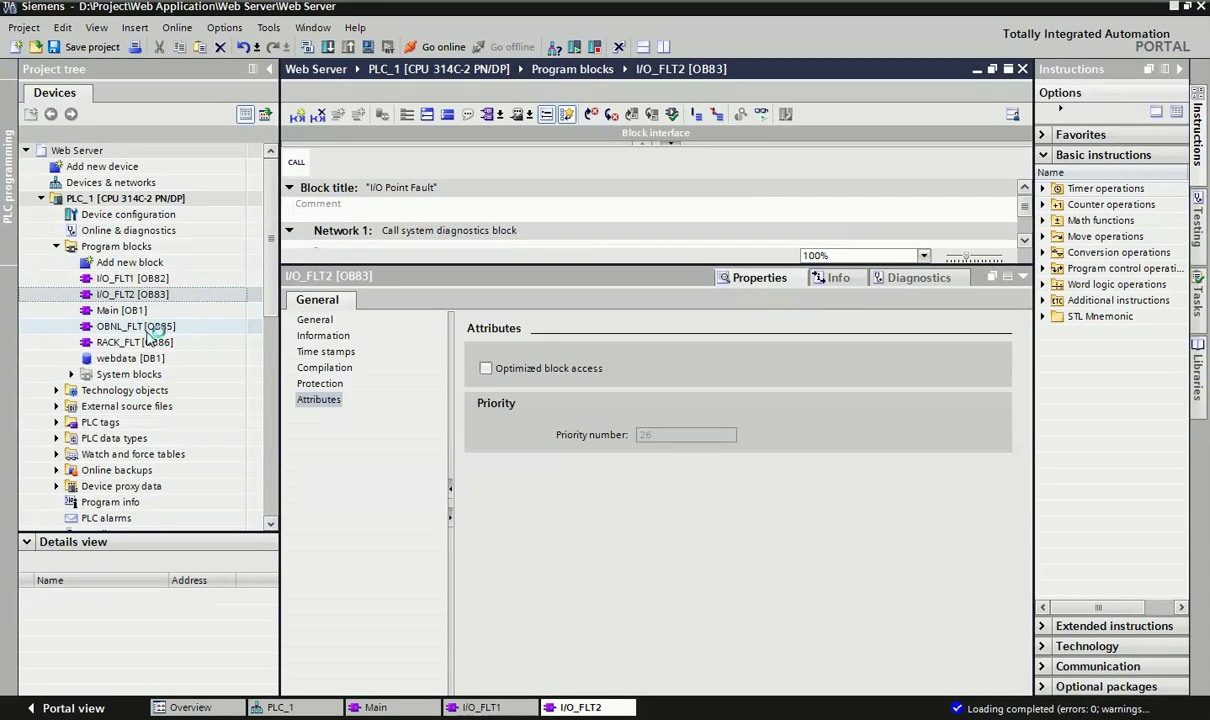
pyautogui.doubleClick(140, 326)
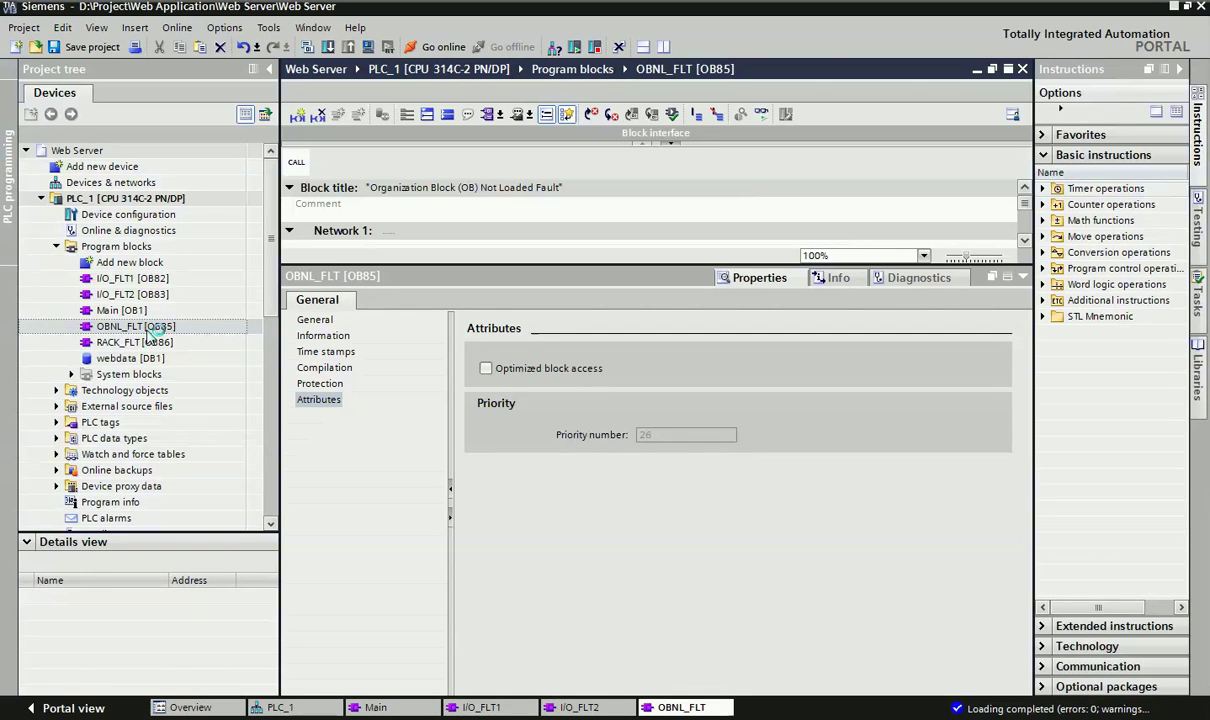
pyautogui.doubleClick(148, 340)
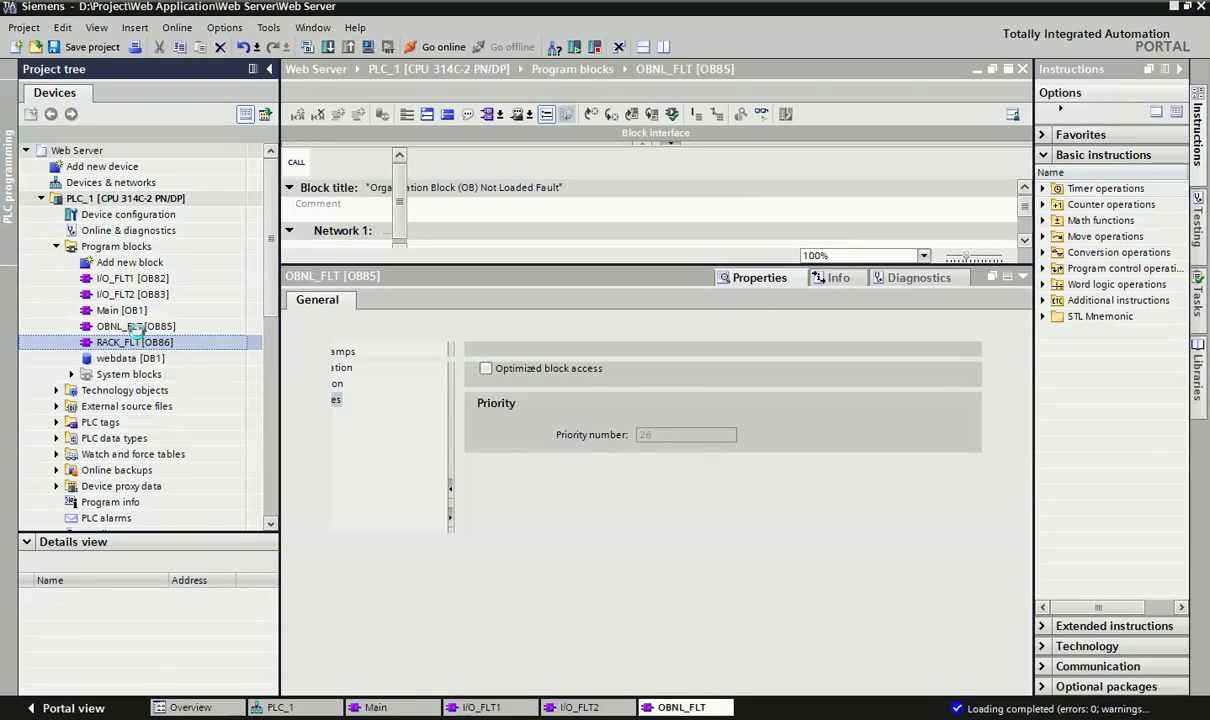
pyautogui.doubleClick(121, 310)
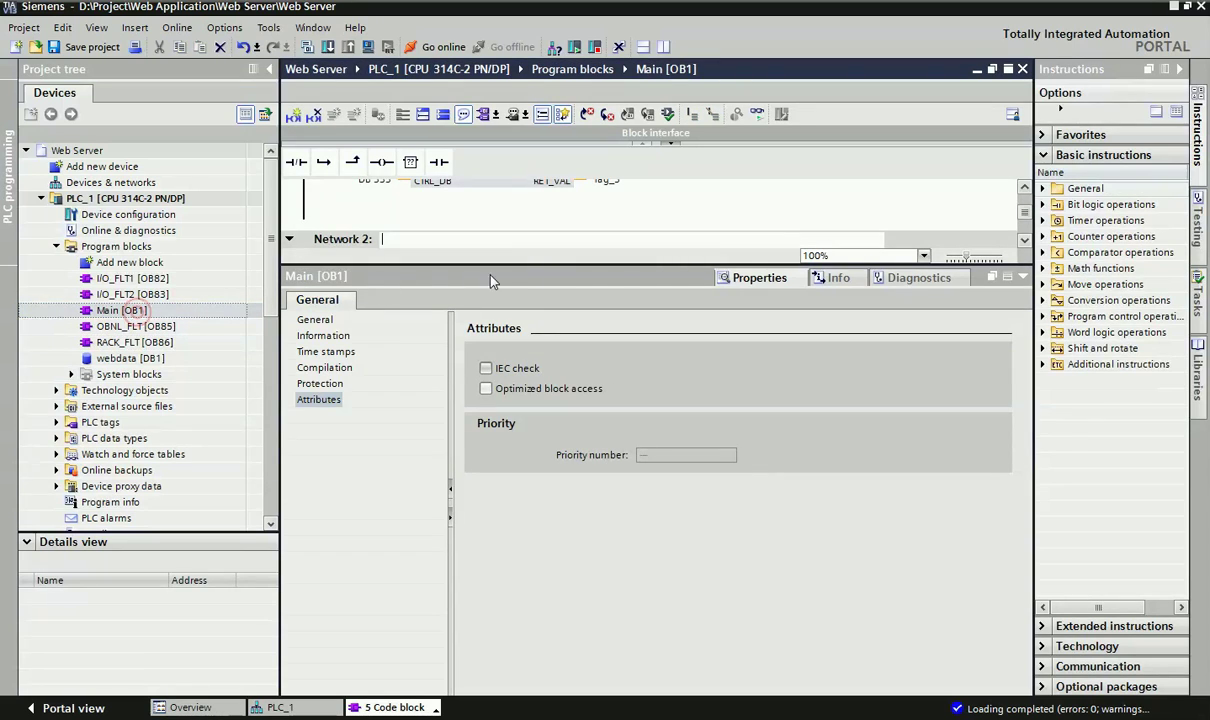
# - Enlarge the editor to show Network 1's WWW call and expand the Communication instructions
pyautogui.moveTo(549, 266); pyautogui.dragTo(560, 446)
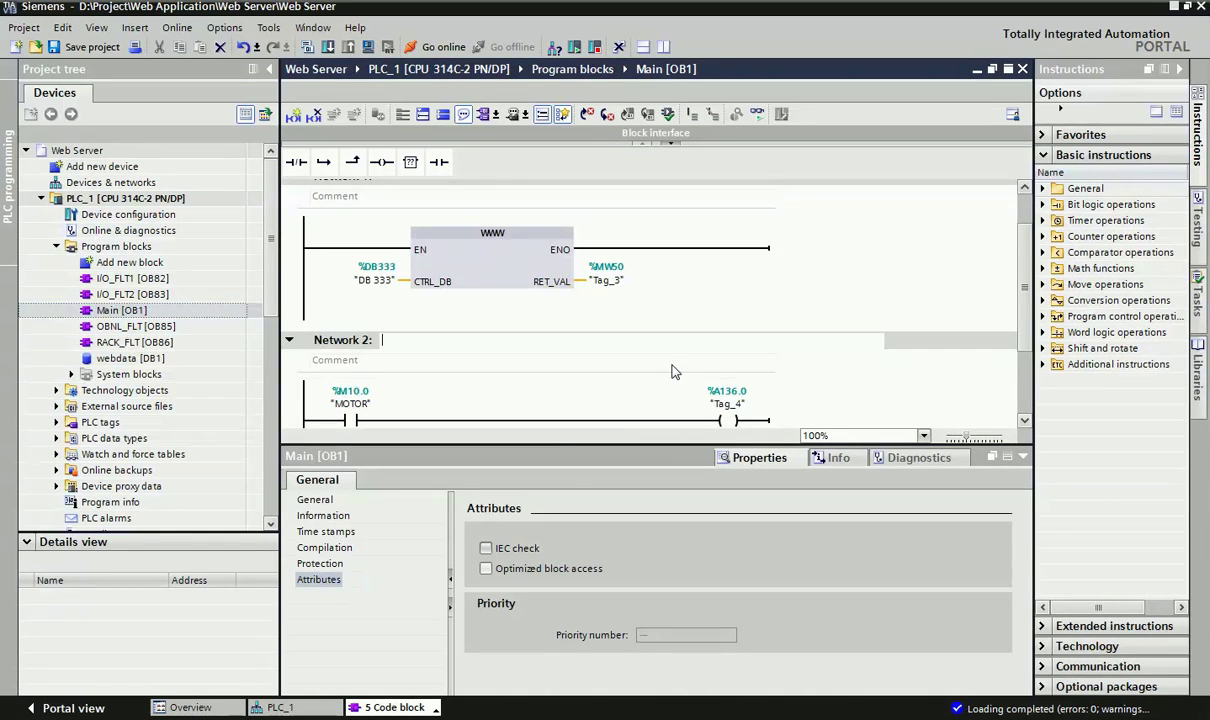
pyautogui.scroll(2, 672, 370)
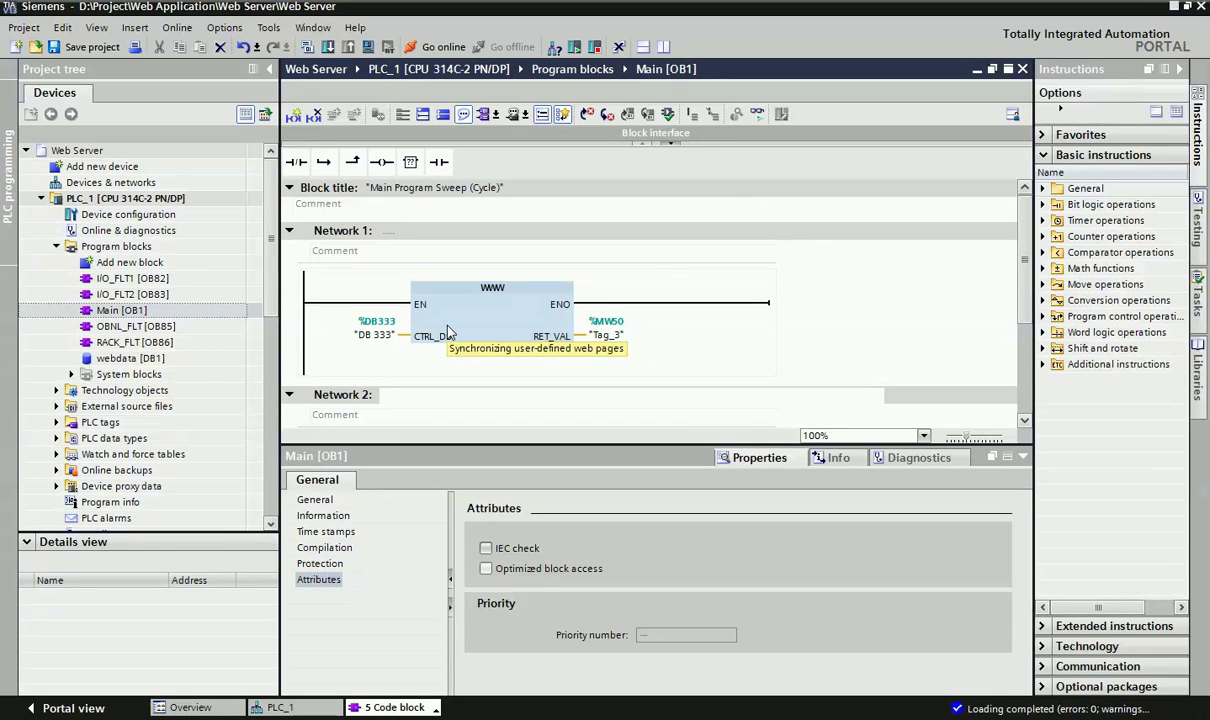
pyautogui.click(1098, 666)
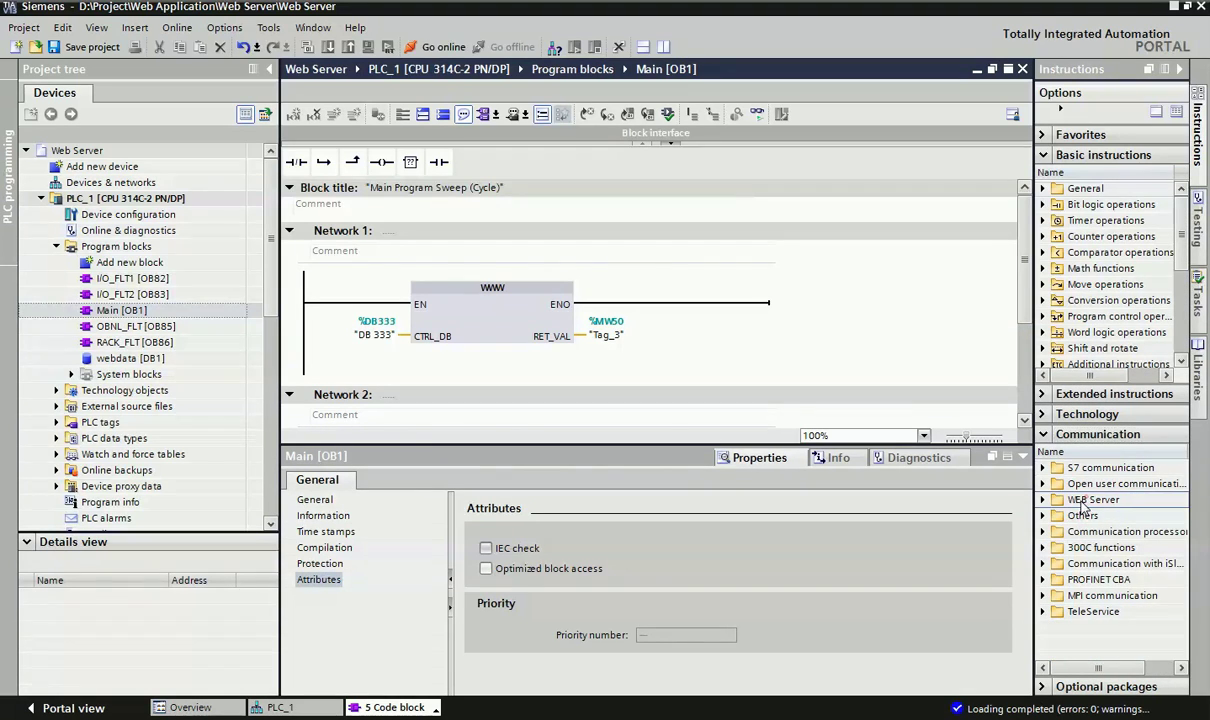
# - Expand WEB Server to find WWW, then select Network 1's WWW call and its RET_VAL operand Tag_3
pyautogui.doubleClick(1083, 501)
pyautogui.click(1090, 516)
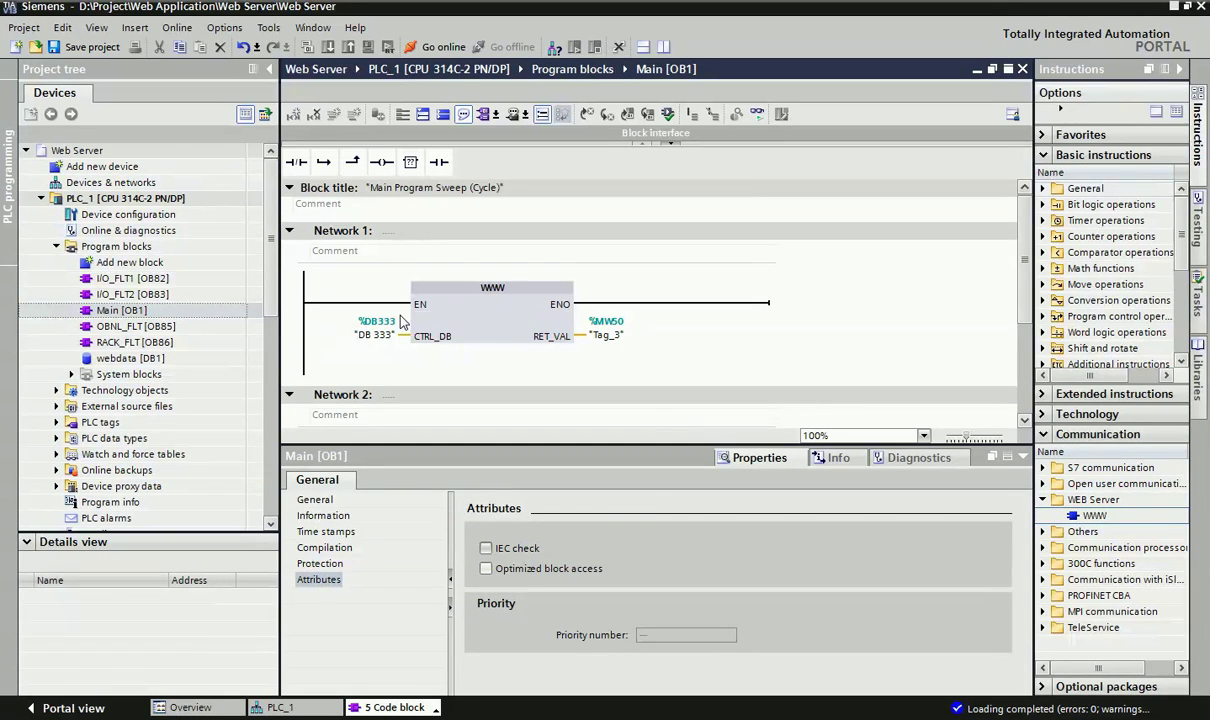
pyautogui.click(500, 305)
pyautogui.click(418, 372)
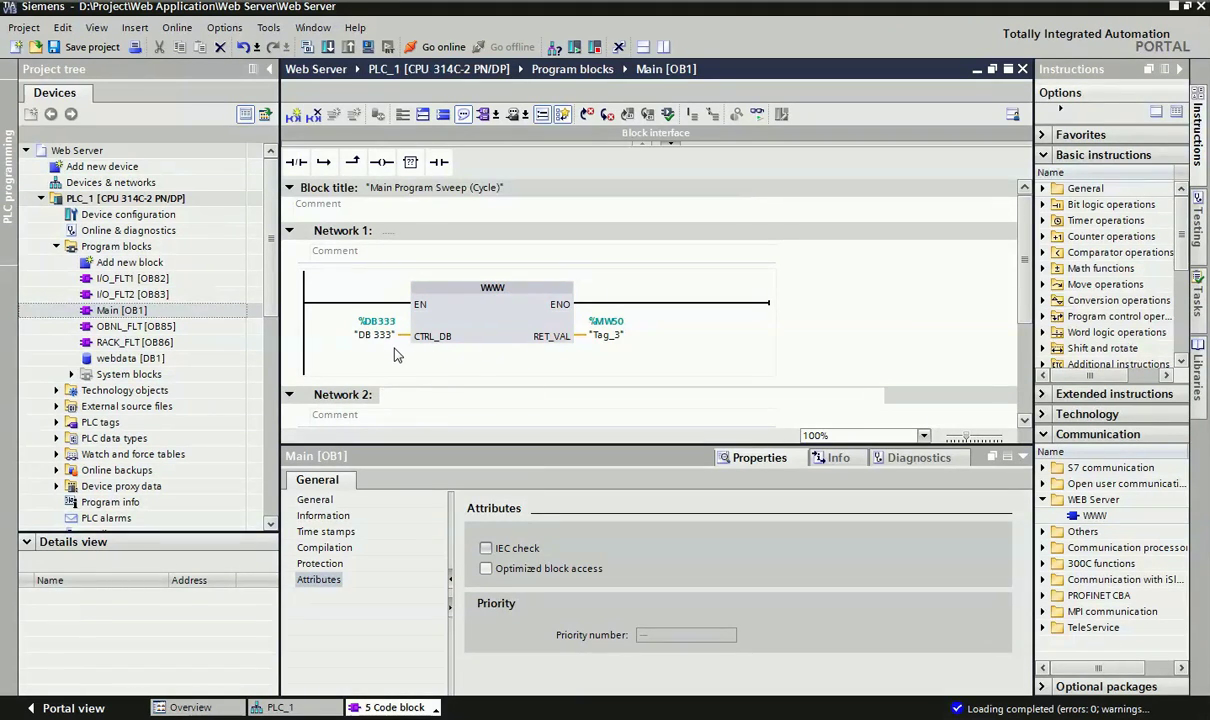
pyautogui.moveTo(505, 443); pyautogui.dragTo(510, 307)
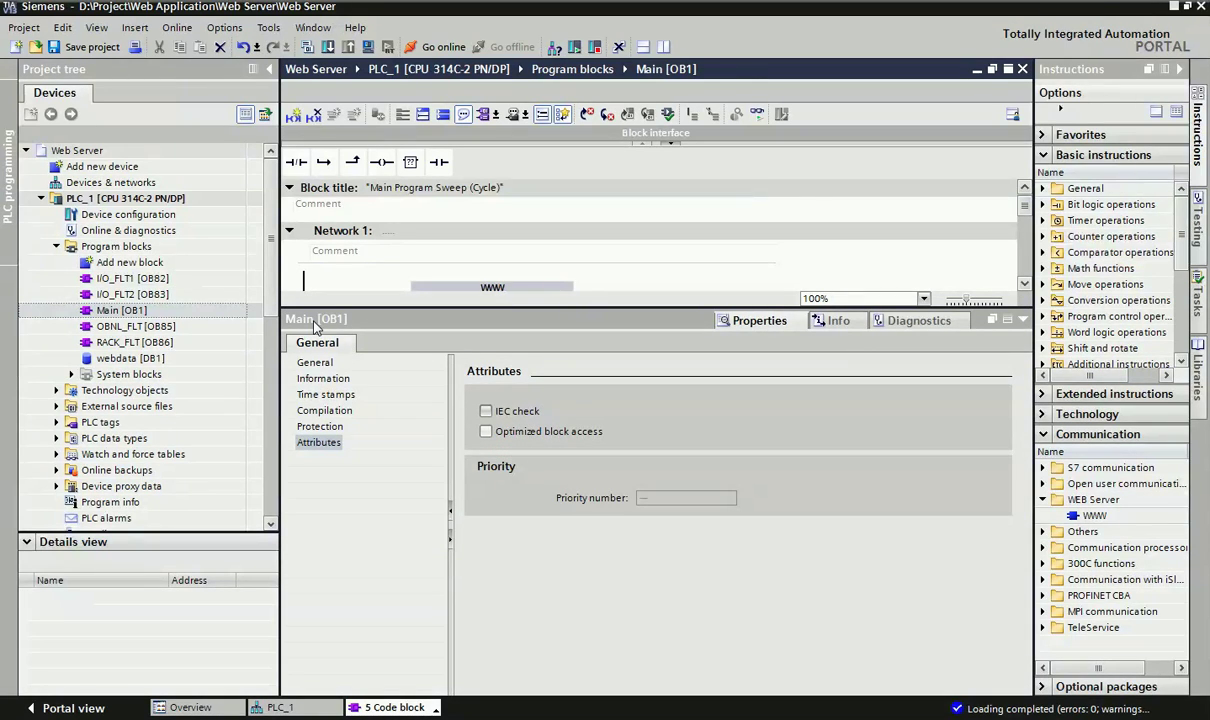
pyautogui.moveTo(447, 290); pyautogui.dragTo(424, 391)
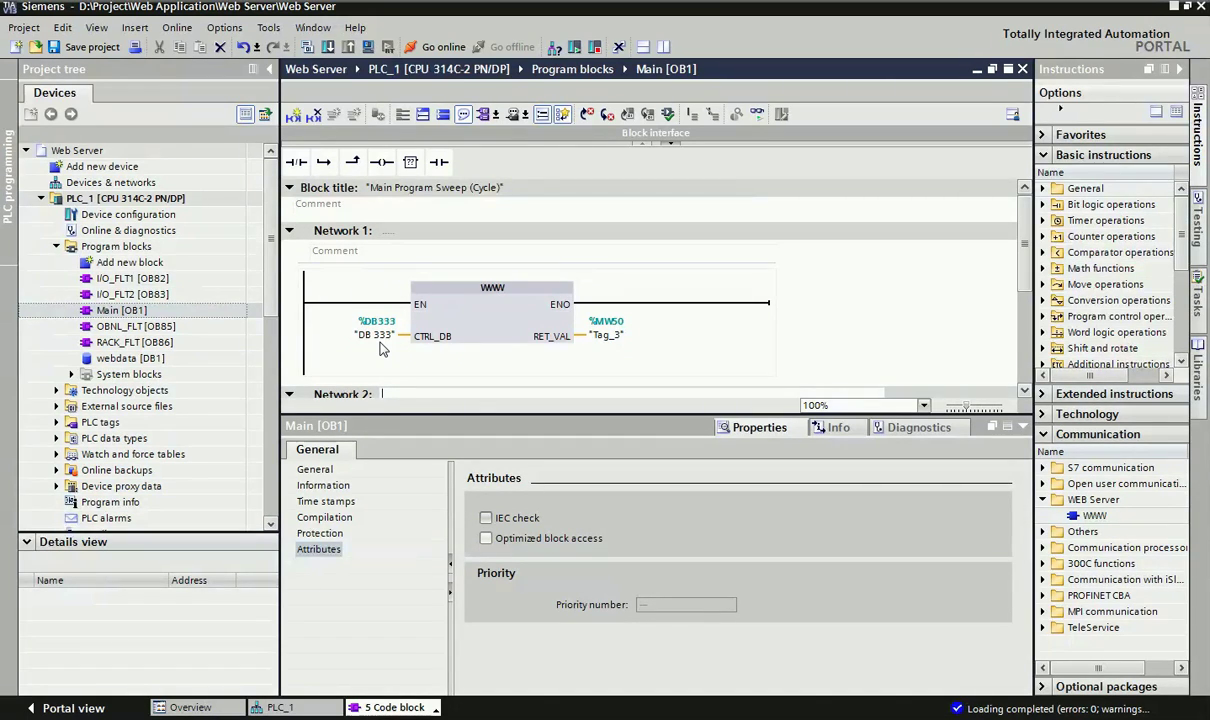
pyautogui.click(657, 338)
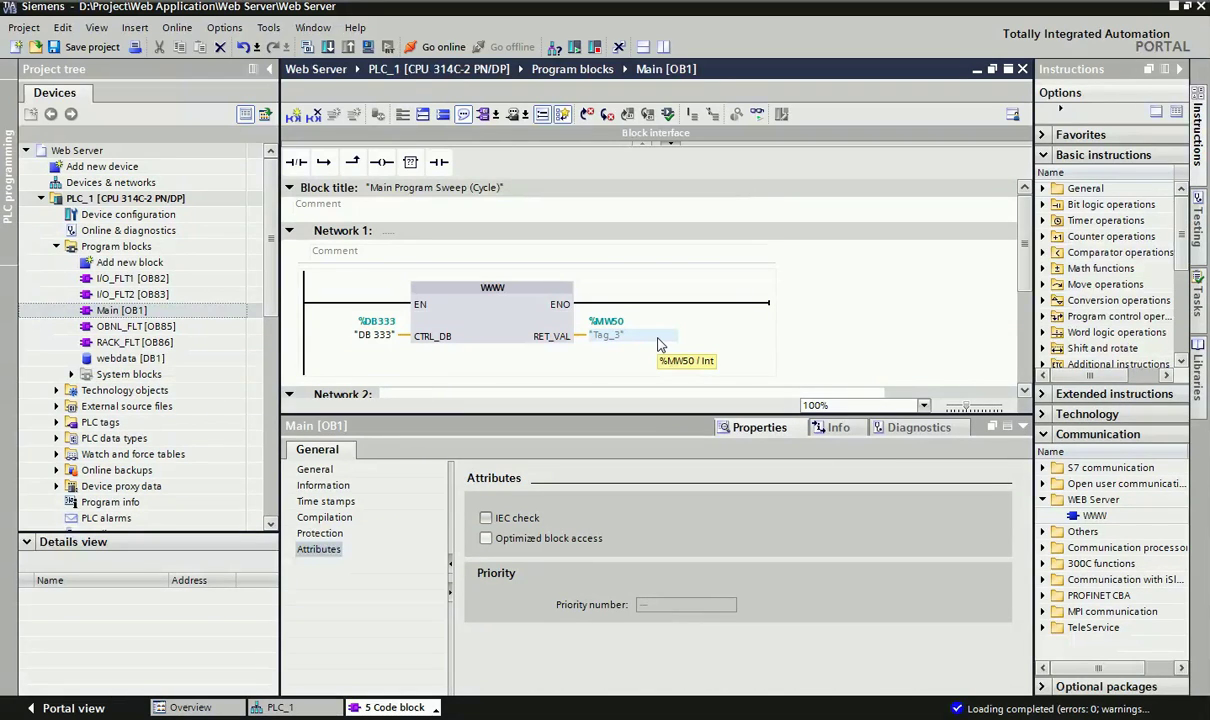
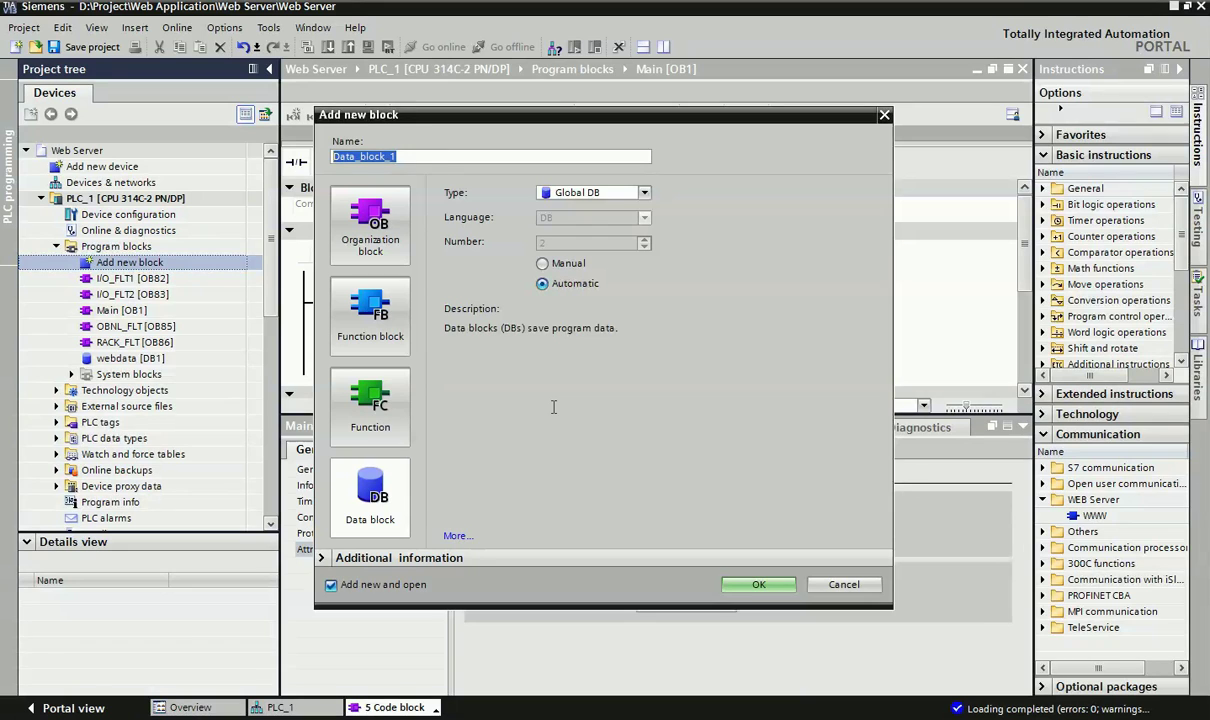
# - Dismiss Add new block, inspect webdata [DB1]'s Bool MOTOR variable, and select Main [OB1]
pyautogui.click(885, 117)
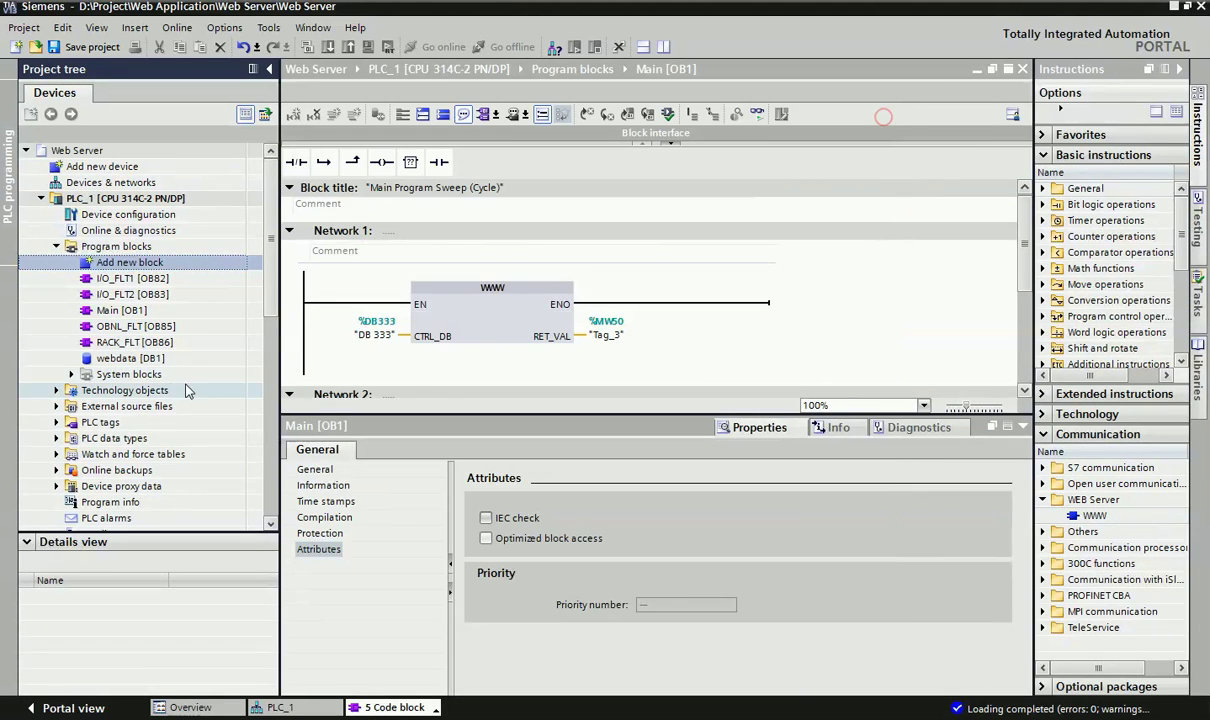
pyautogui.doubleClick(135, 359)
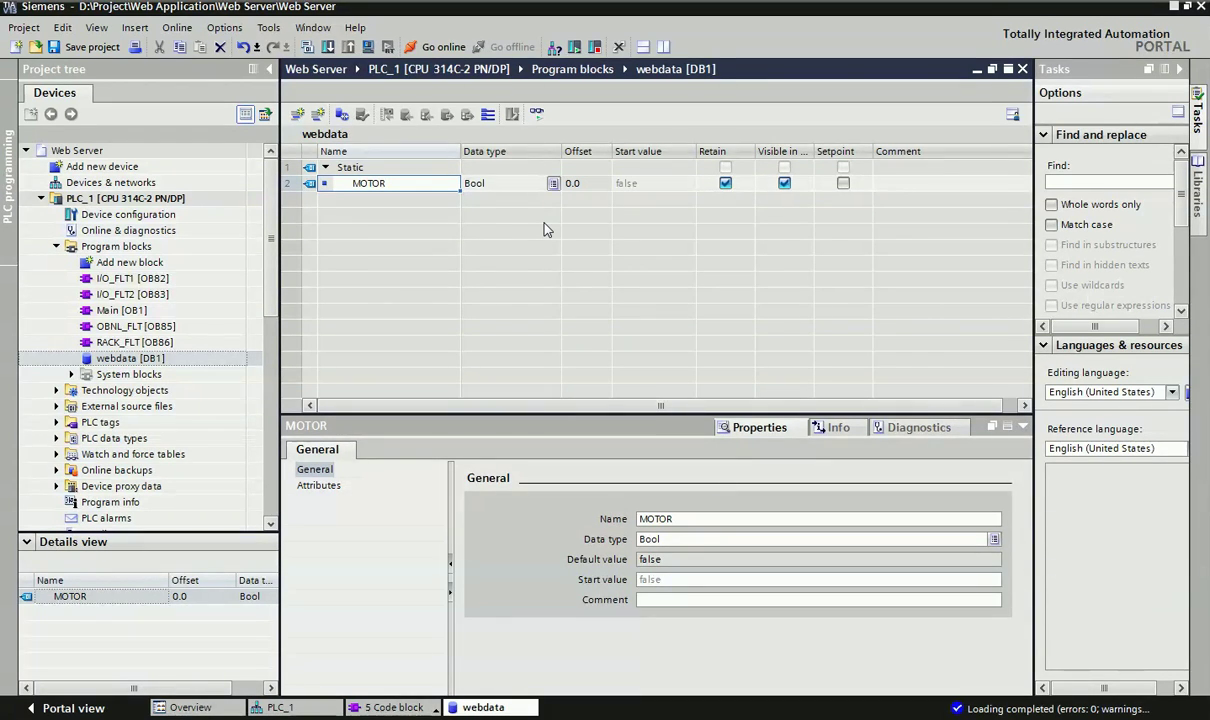
pyautogui.click(392, 202)
pyautogui.click(398, 234)
pyautogui.click(97, 312)
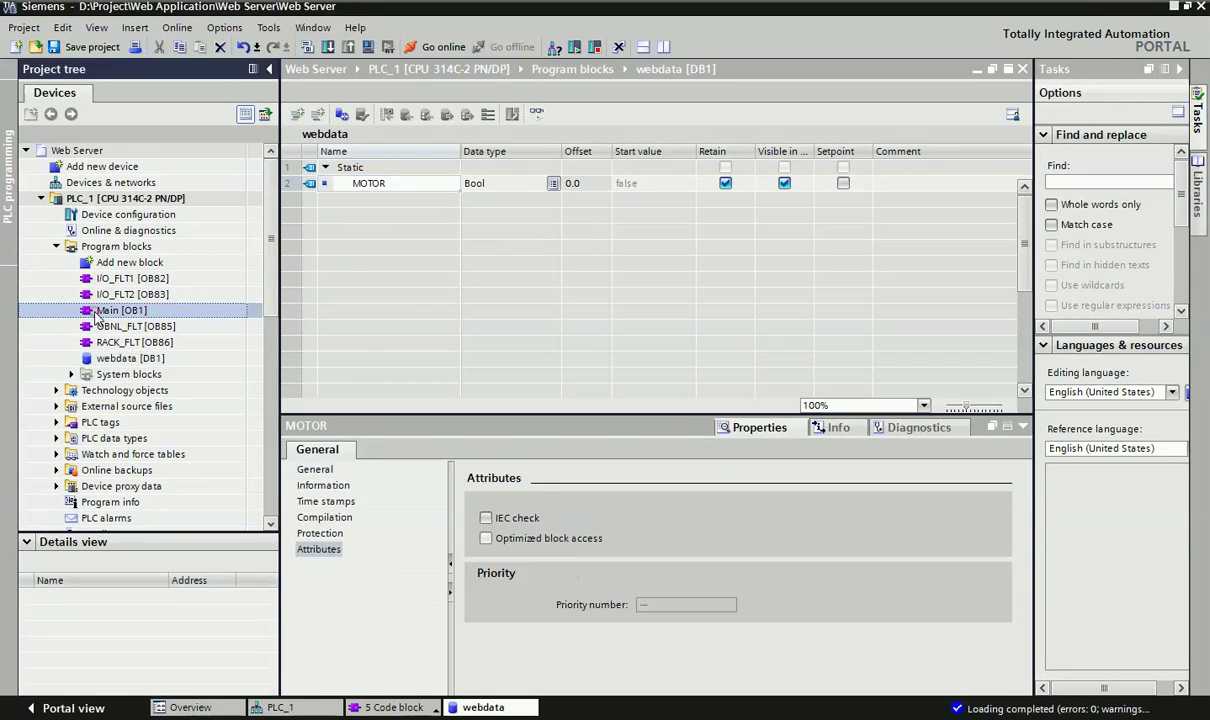
# - Open Main [OB1] and inspect Network 2's MOTOR (%M10.0) contact and Tag_4 (%A136.0) coil
pyautogui.doubleClick(97, 312)
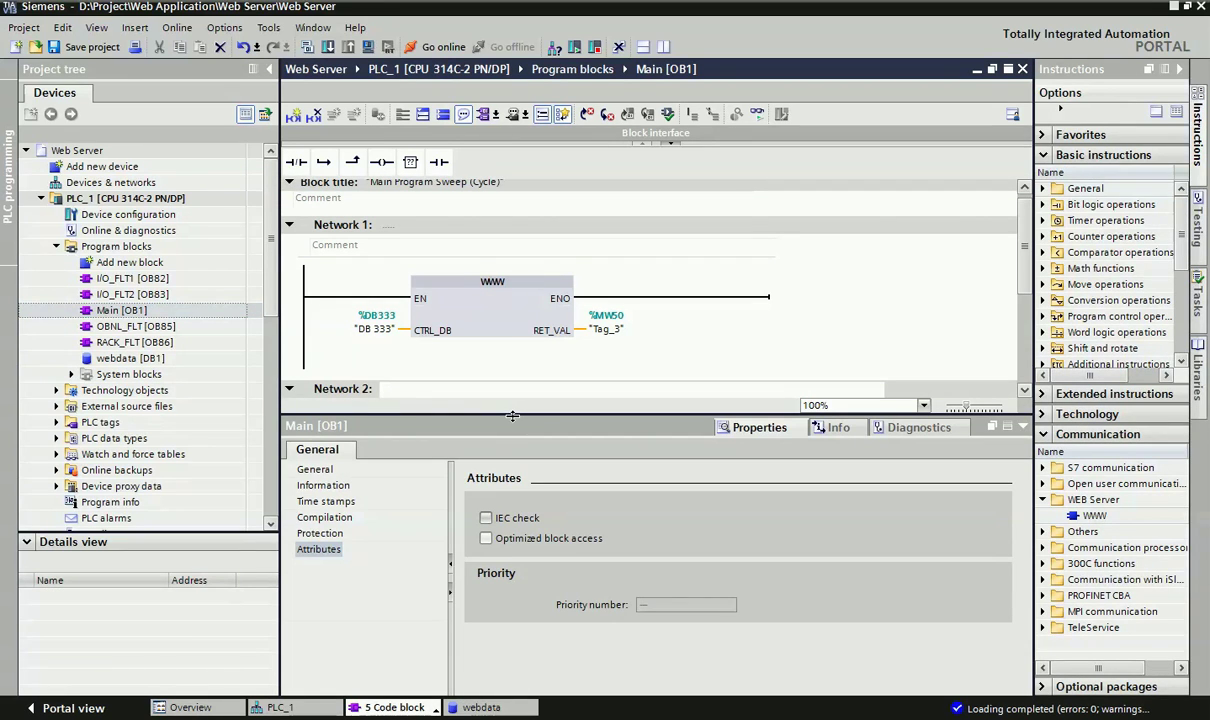
pyautogui.moveTo(513, 414); pyautogui.dragTo(513, 583)
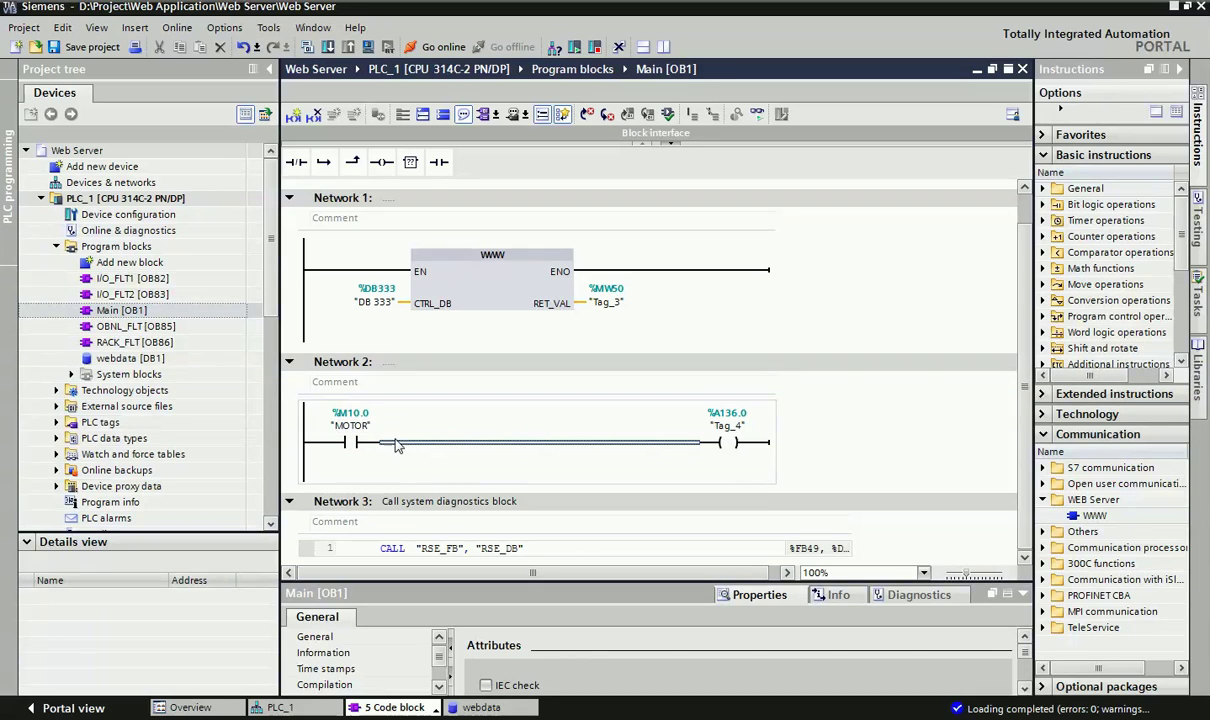
pyautogui.click(355, 427)
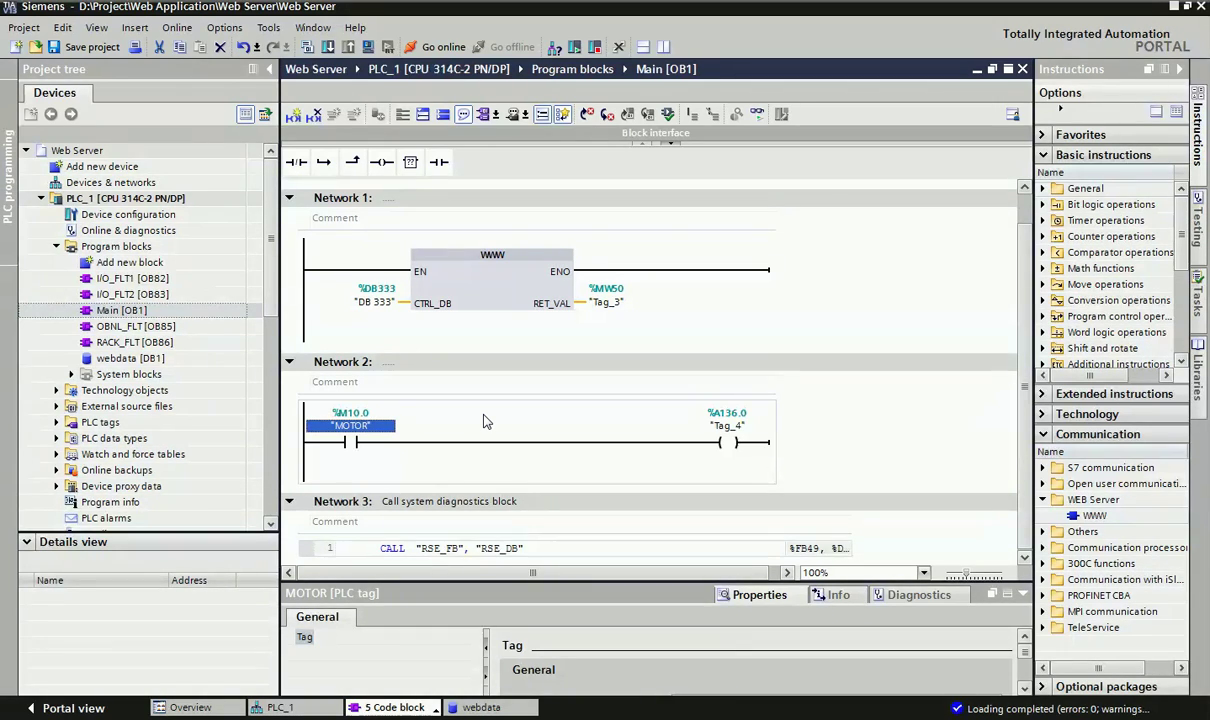
pyautogui.click(439, 451)
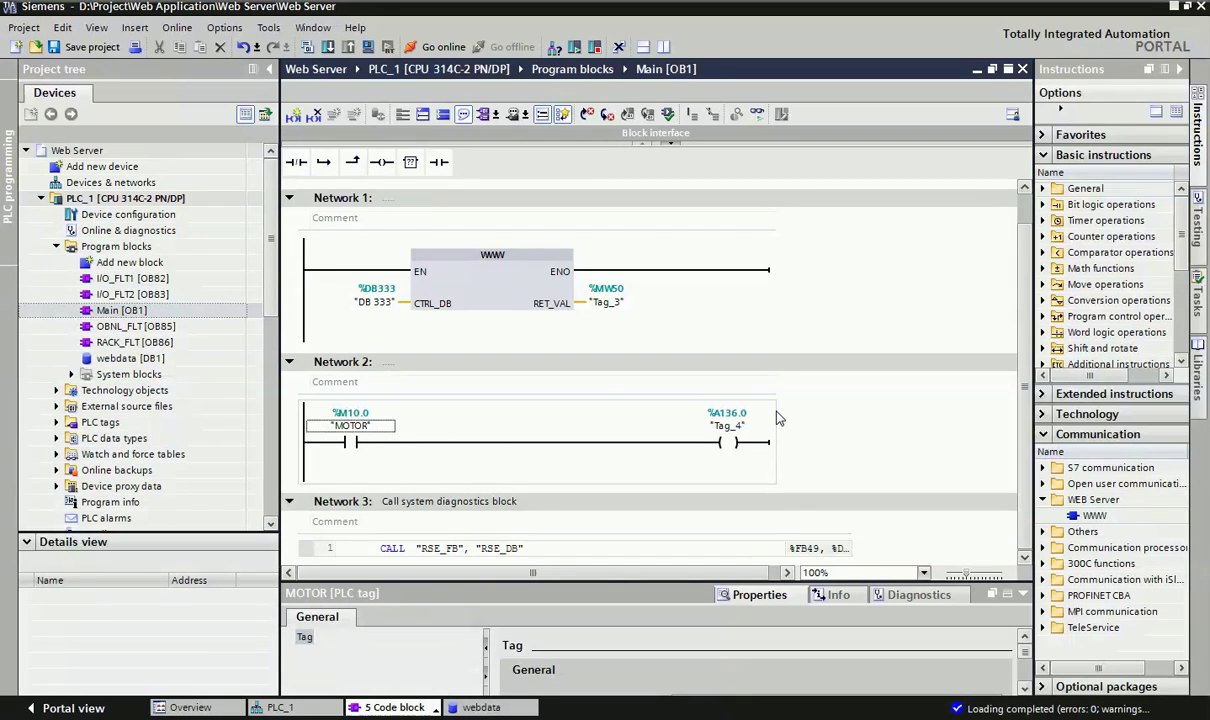
pyautogui.click(381, 451)
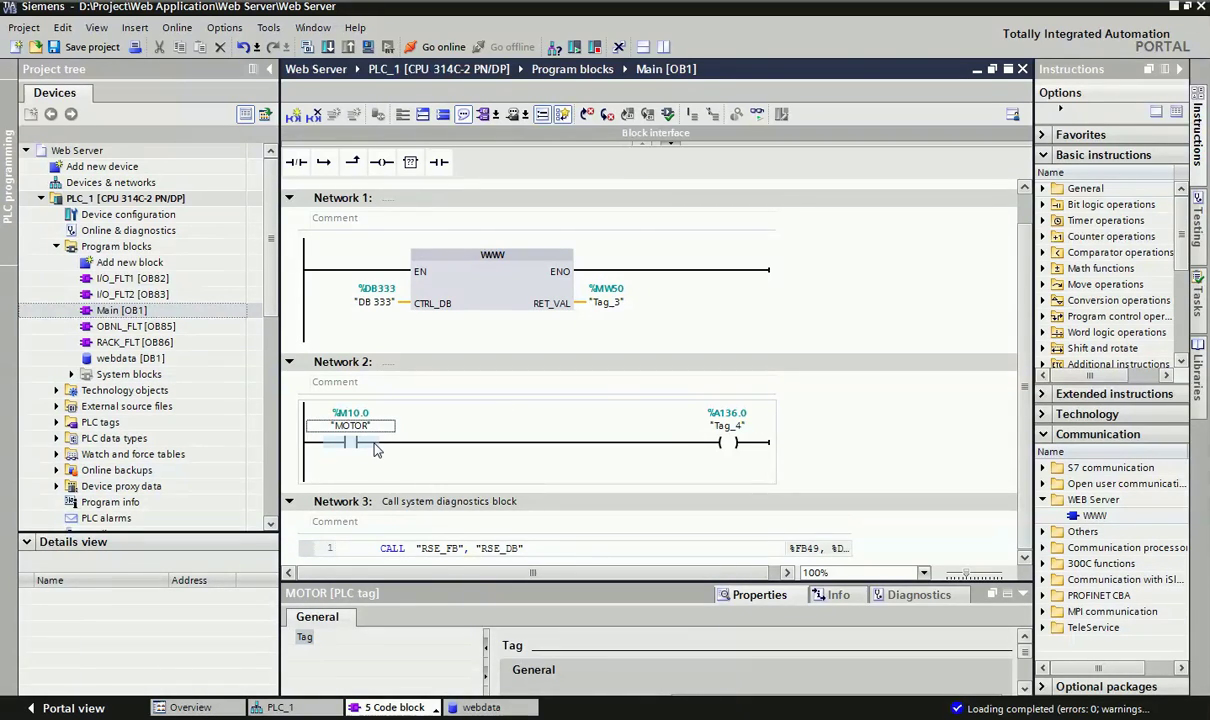
pyautogui.click(350, 442)
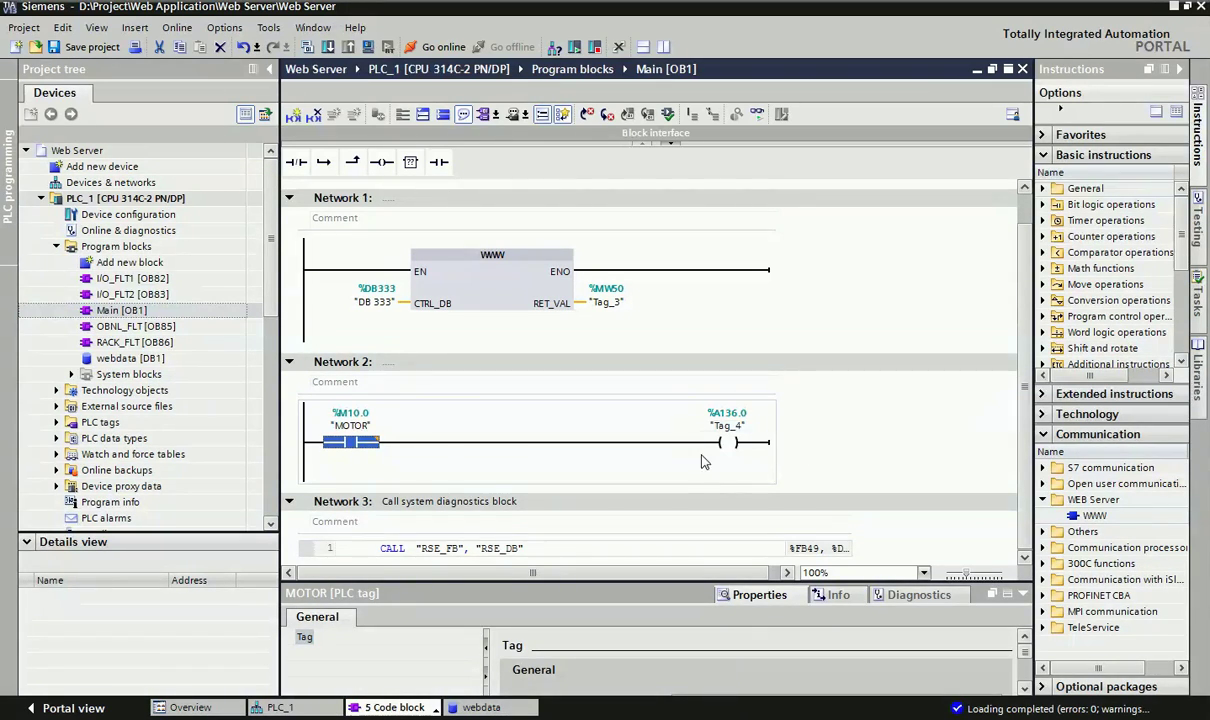
pyautogui.click(731, 428)
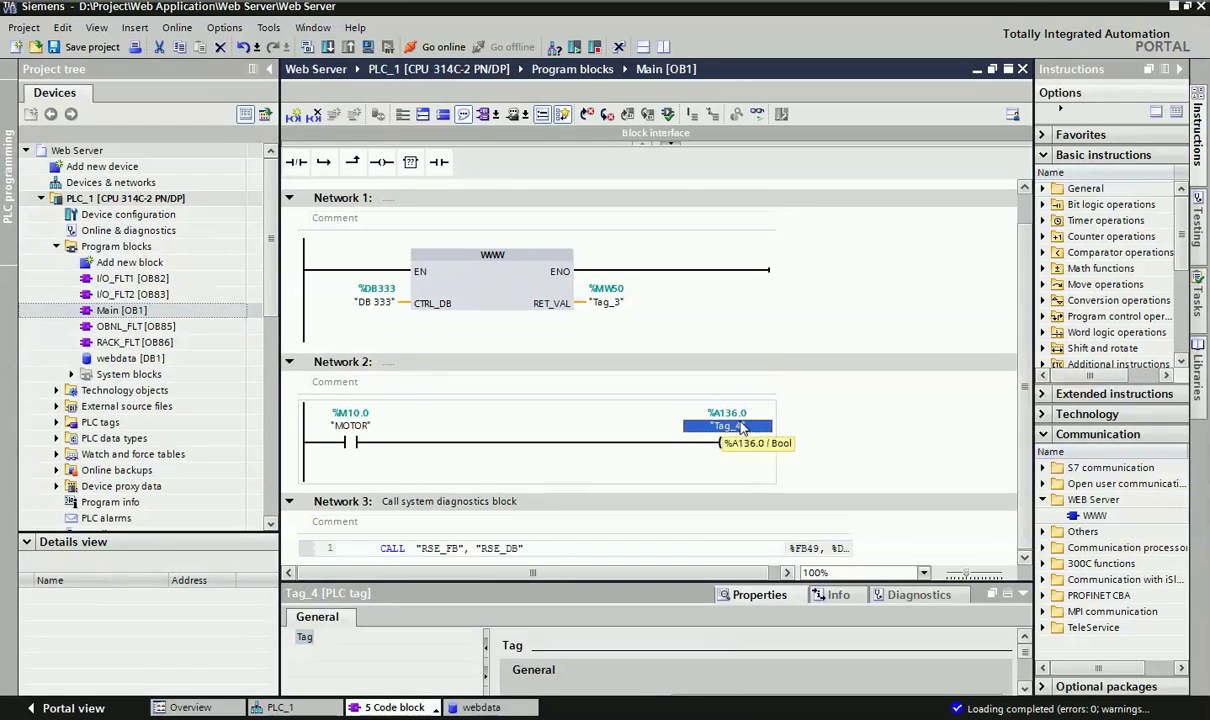
pyautogui.click(888, 443)
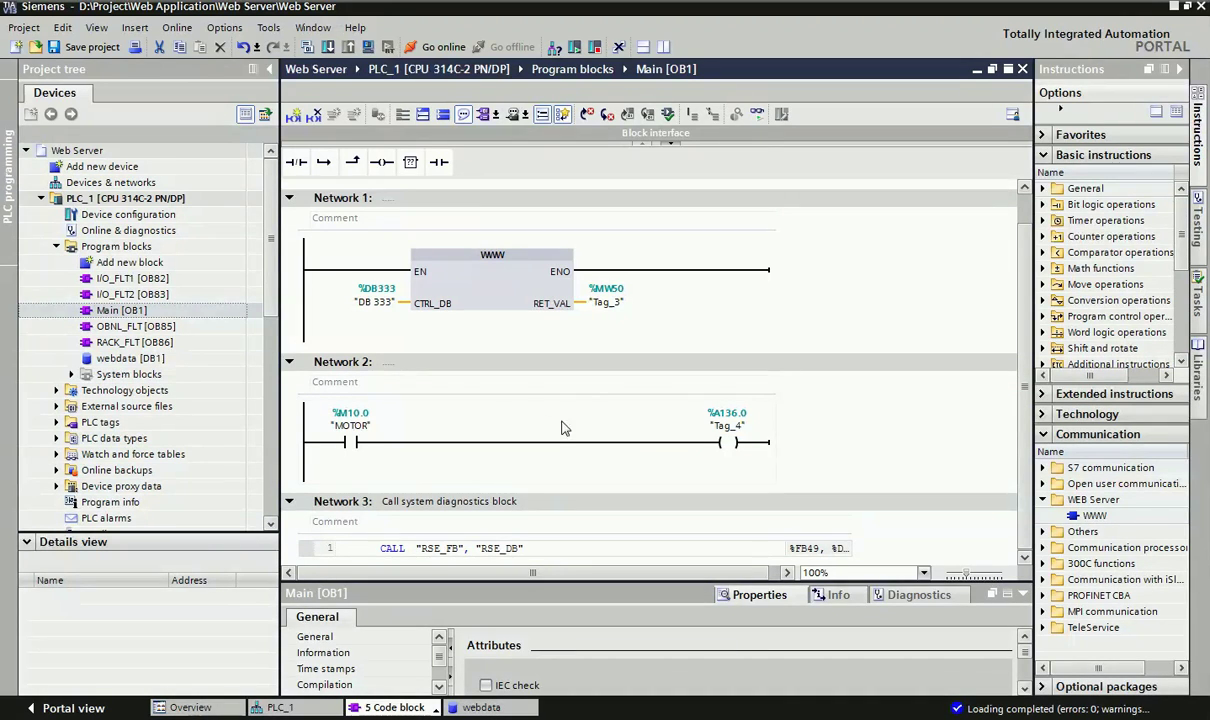
# - Turn on live monitoring of the OB1 rungs, then open PLC_1's device configuration
pyautogui.click(759, 114)
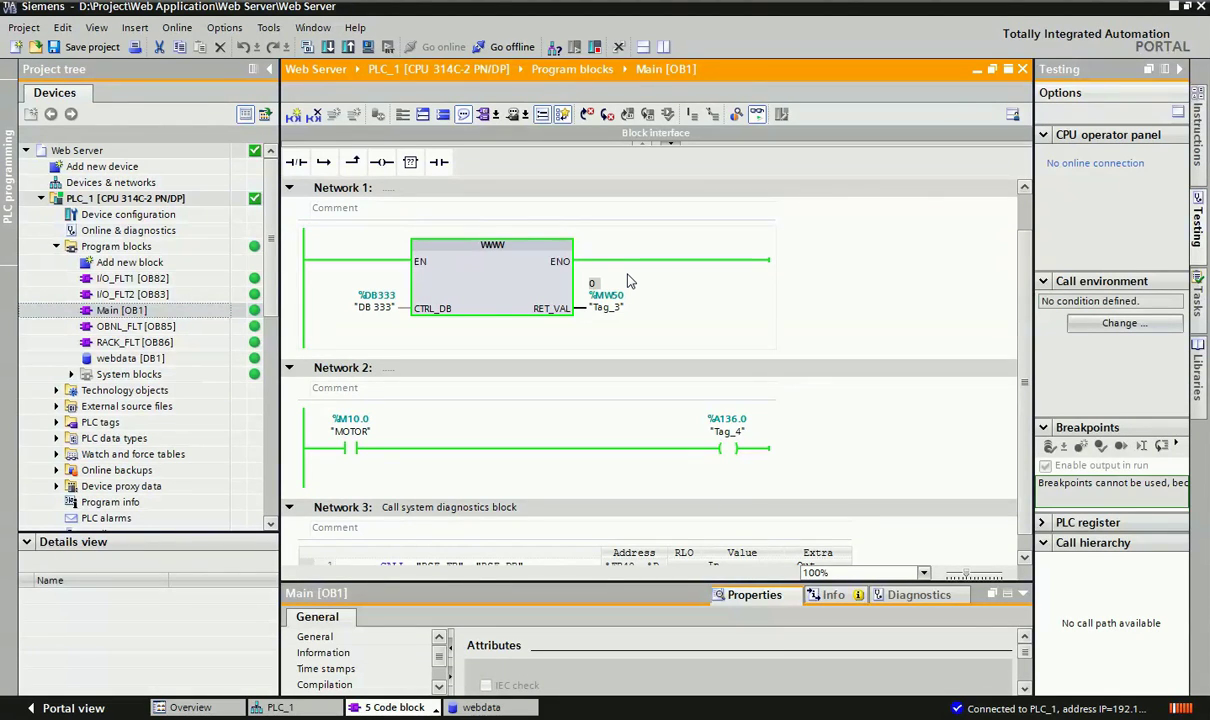
pyautogui.scroll(-1, 960, 280)
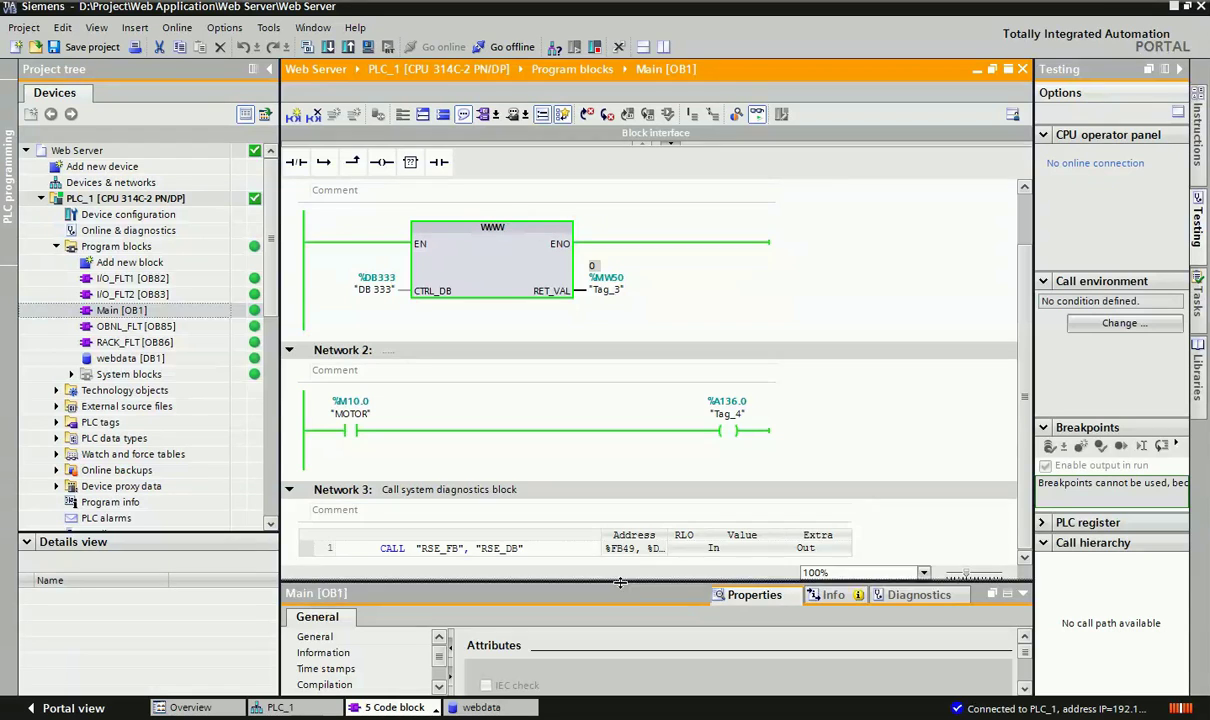
pyautogui.moveTo(620, 582); pyautogui.dragTo(620, 368)
pyautogui.doubleClick(135, 215)
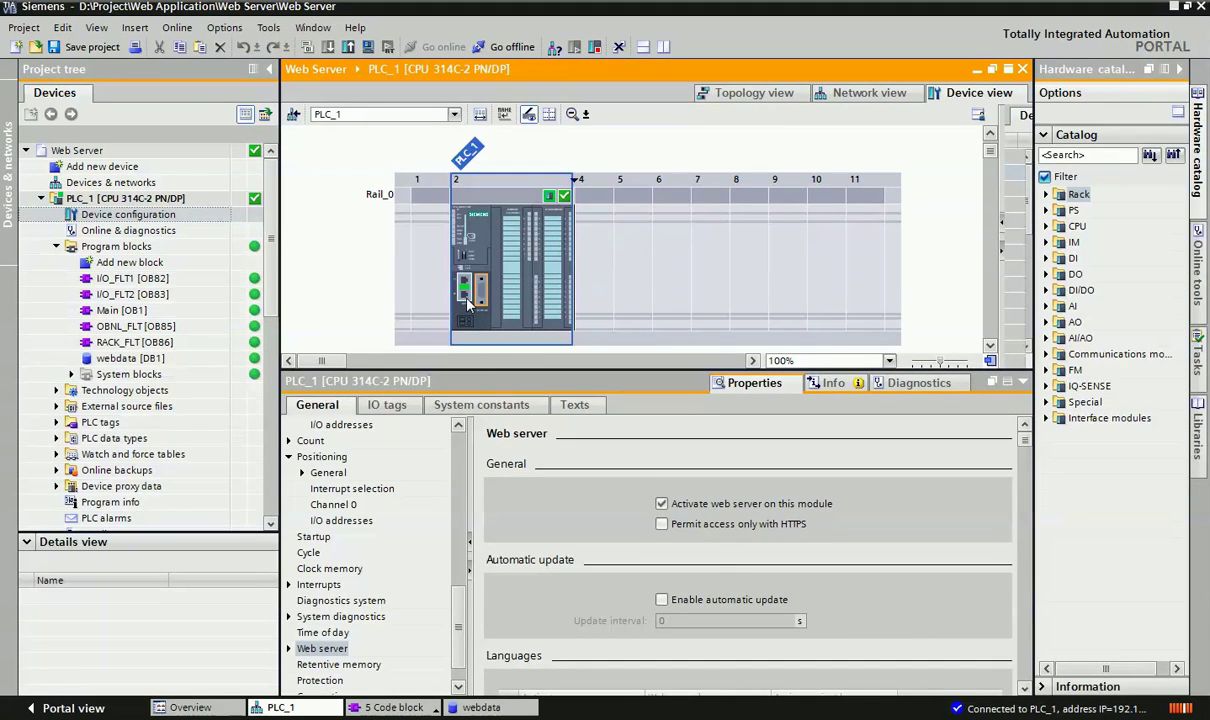
# - Show PROFINET interface_1's Ethernet addresses and highlight the IP address 192.168.7.5
pyautogui.click(466, 303)
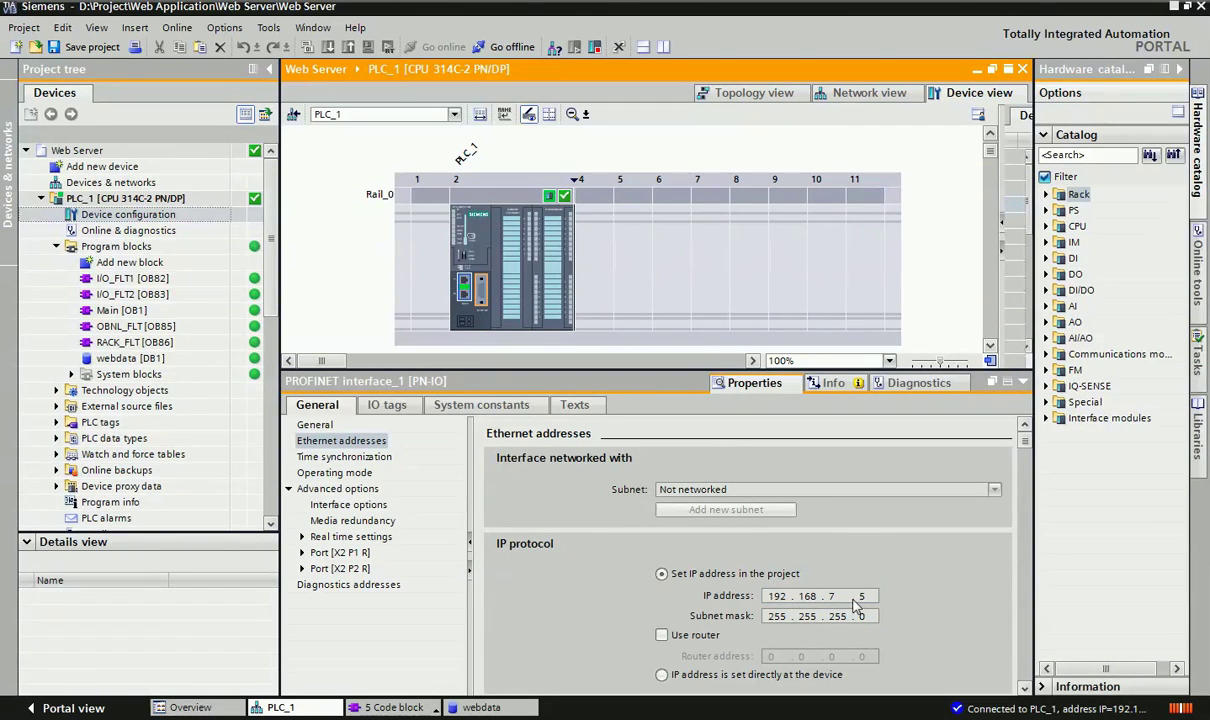
pyautogui.click(772, 597)
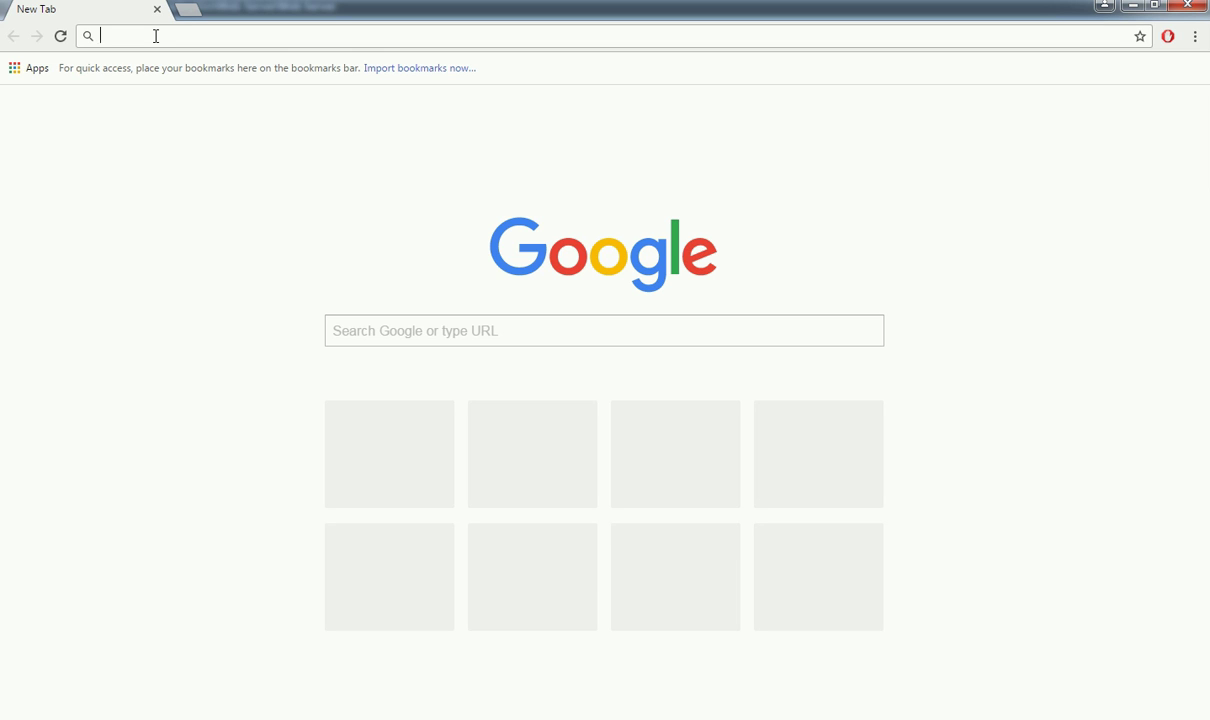
# - Load 192.168.7.5 in Chrome and enter past the intro to the CPU start page
pyautogui.write('1')
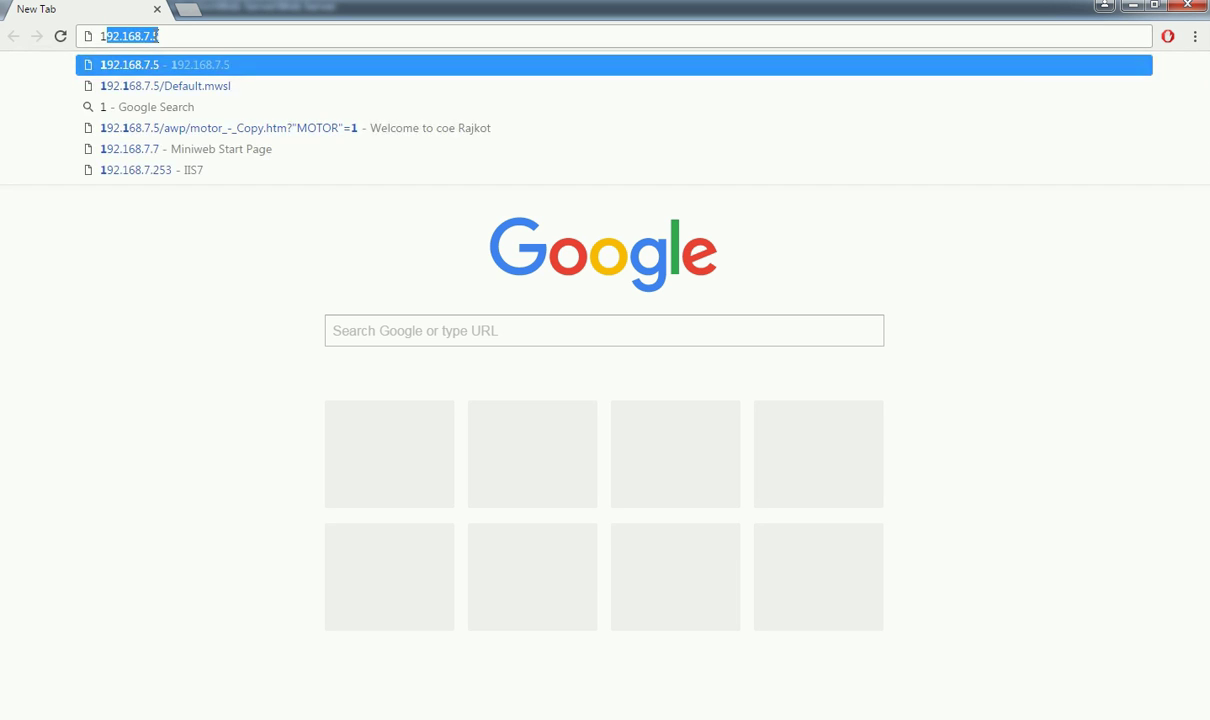
pyautogui.write('92')
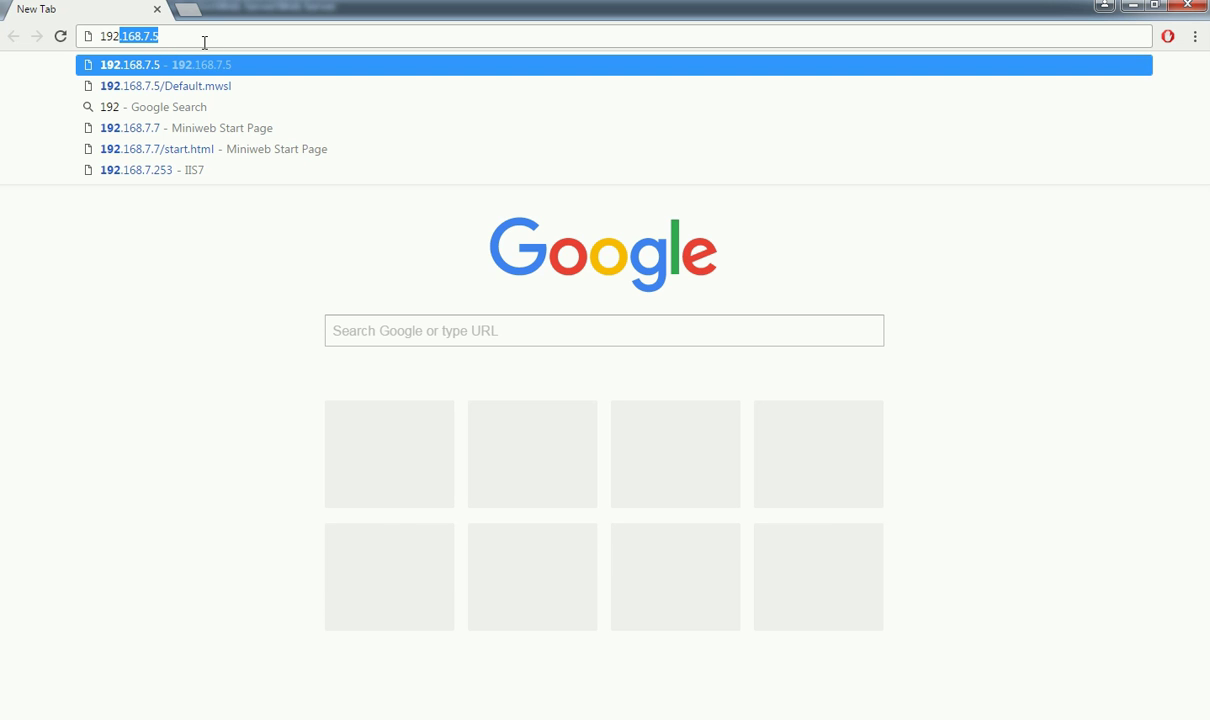
pyautogui.press('Return')
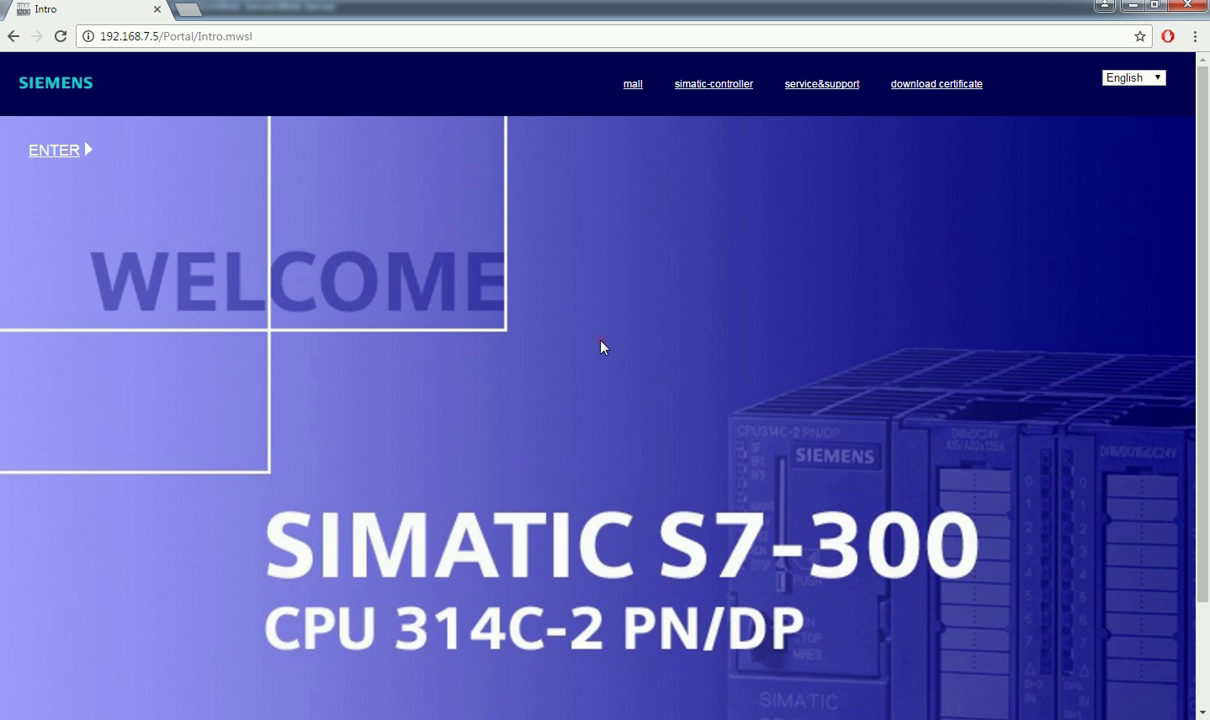
pyautogui.scroll(-3, 601, 347)
pyautogui.scroll(3, 736, 402)
pyautogui.scroll(-3, 400, 230)
pyautogui.scroll(3, 530, 260)
pyautogui.click(52, 152)
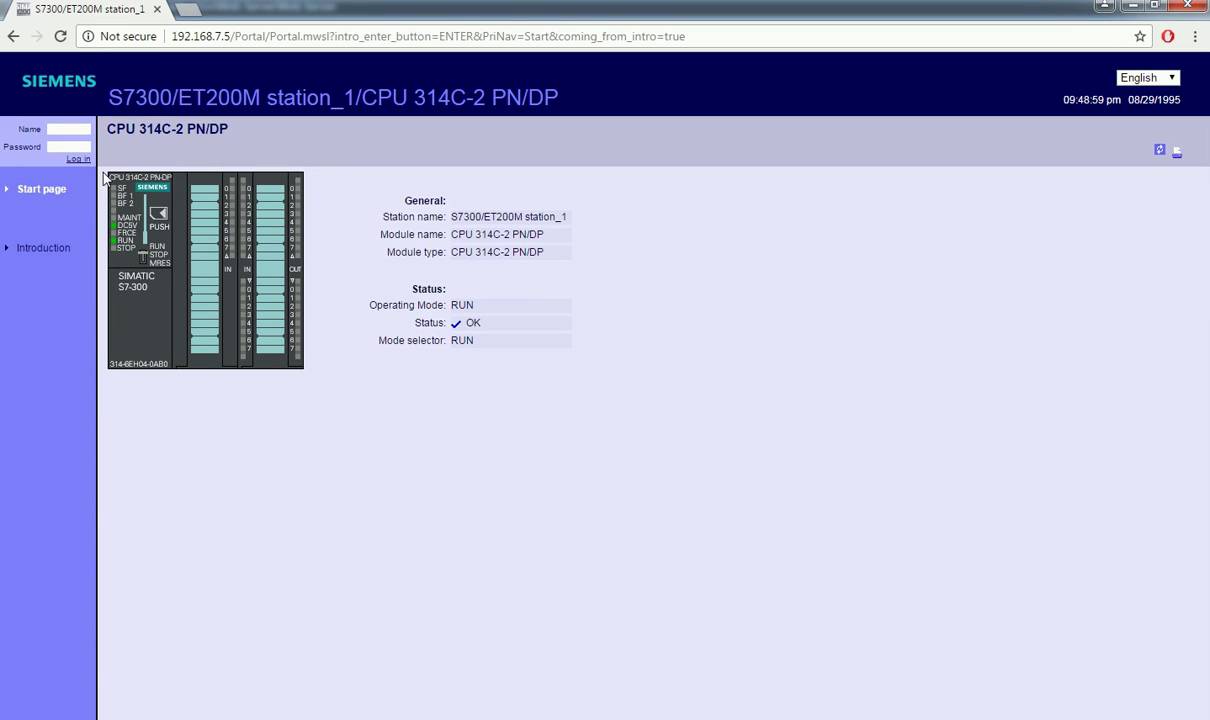
# - Log in to the web server with the user name and password
pyautogui.click(55, 129)
pyautogui.click(51, 146)
pyautogui.click(74, 158)
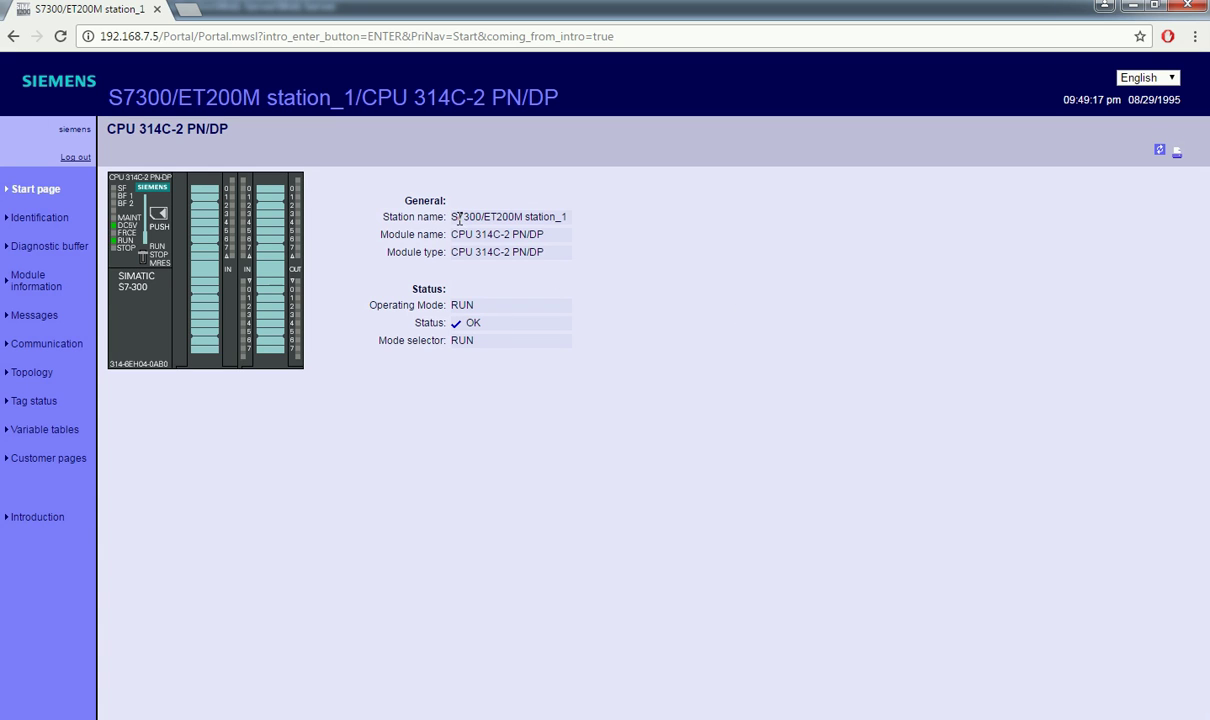
# - Highlight the station details and the CPU's RUN operating mode
pyautogui.moveTo(458, 218); pyautogui.dragTo(594, 224)
pyautogui.click(575, 267)
pyautogui.moveTo(449, 305); pyautogui.dragTo(470, 302)
# - Check the CPU's serial and hardware order numbers on Identification, then view the diagnostic buffer
pyautogui.click(45, 220)
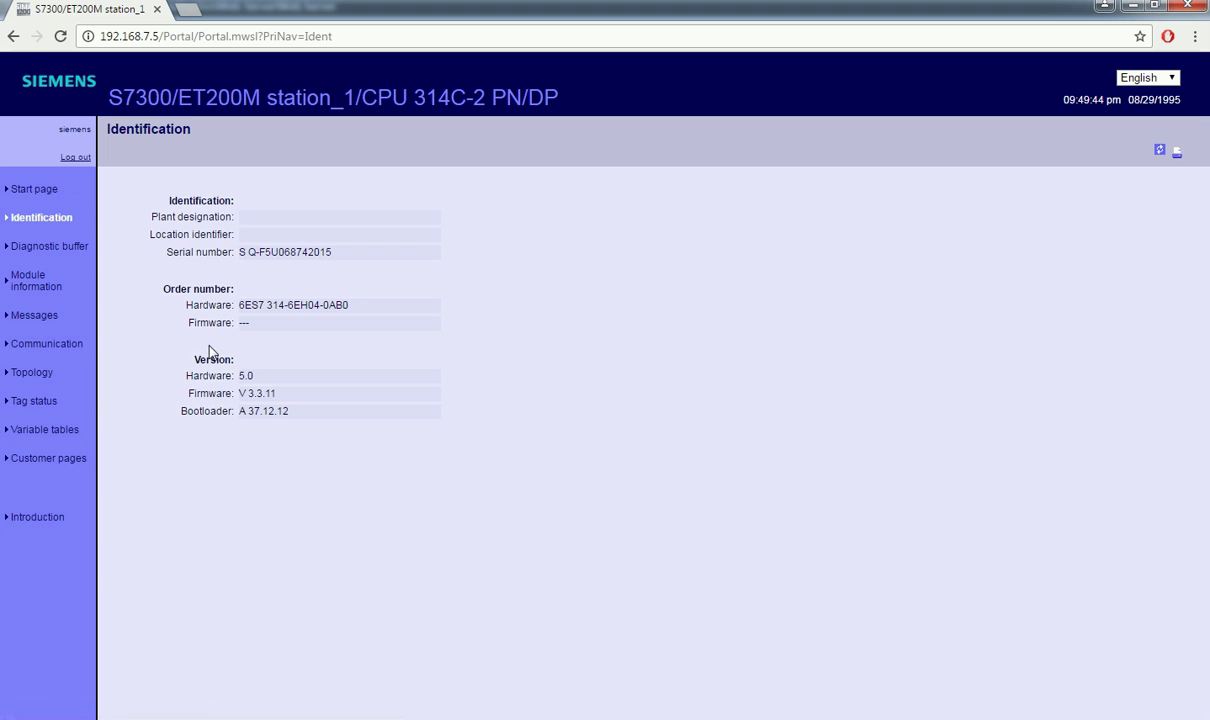
pyautogui.moveTo(178, 249); pyautogui.dragTo(343, 251)
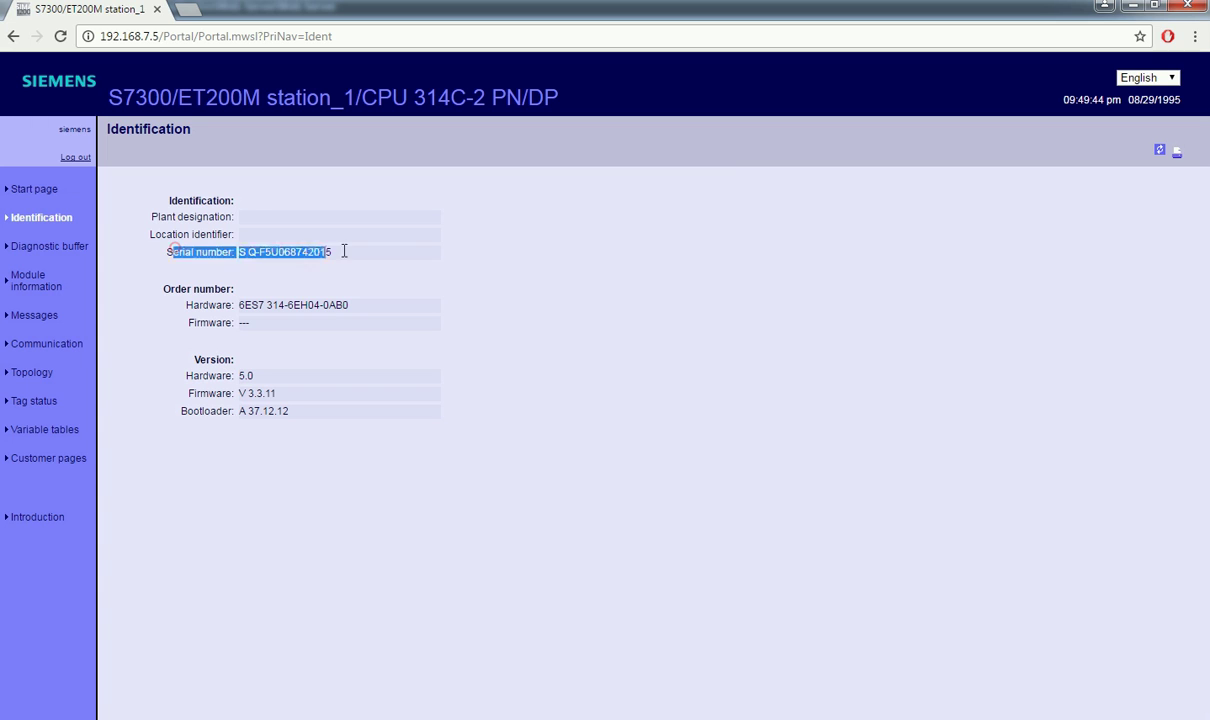
pyautogui.tripleClick(240, 305)
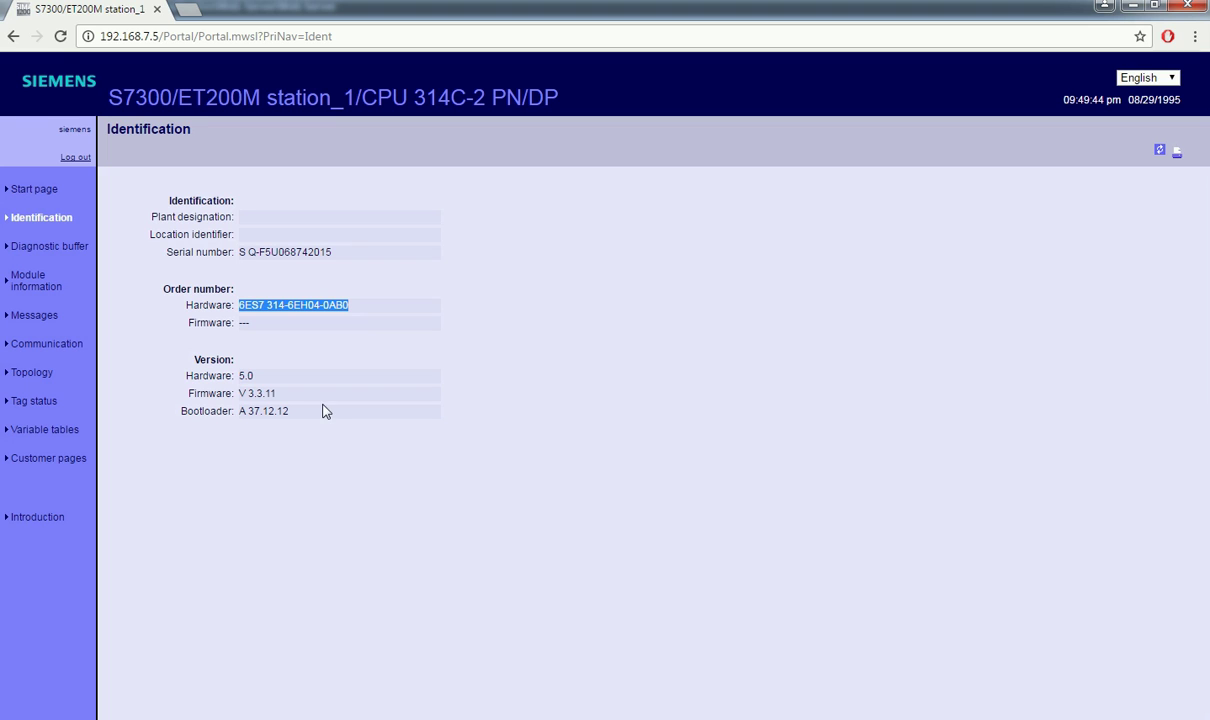
pyautogui.click(62, 249)
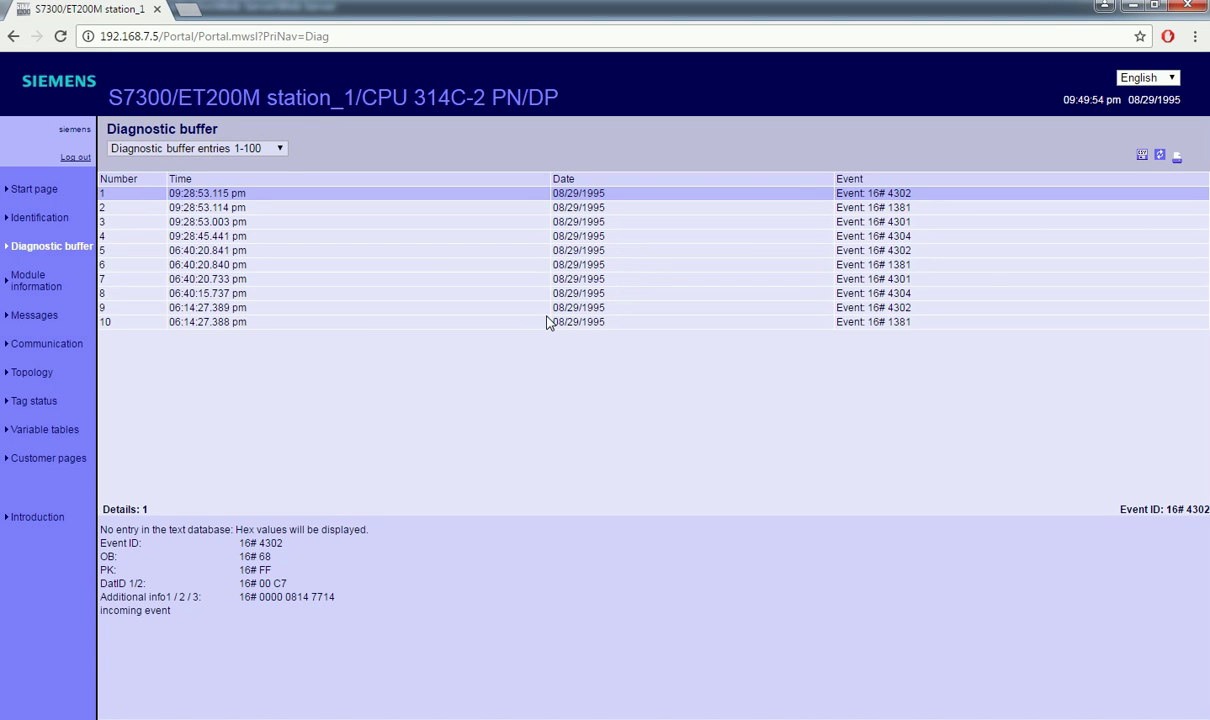
# - Compare details of diagnostic buffer entries 1 and 2, then go to Module information
pyautogui.click(369, 214)
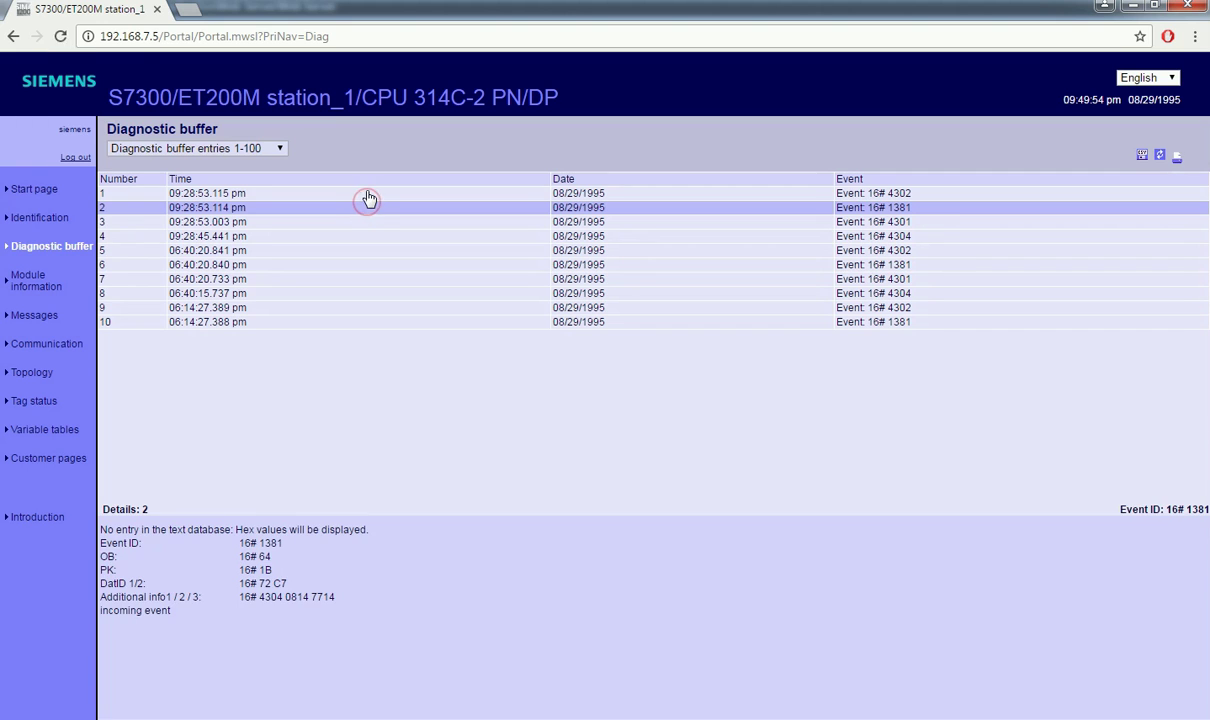
pyautogui.click(367, 194)
pyautogui.click(606, 199)
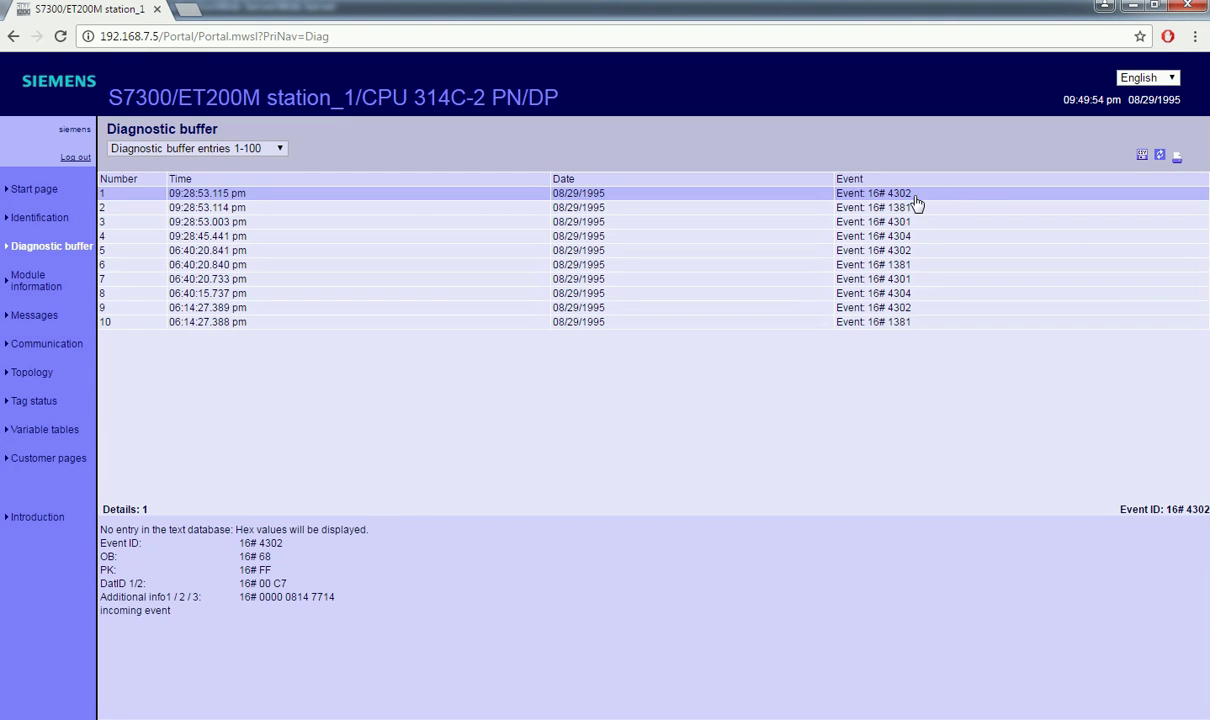
pyautogui.click(913, 206)
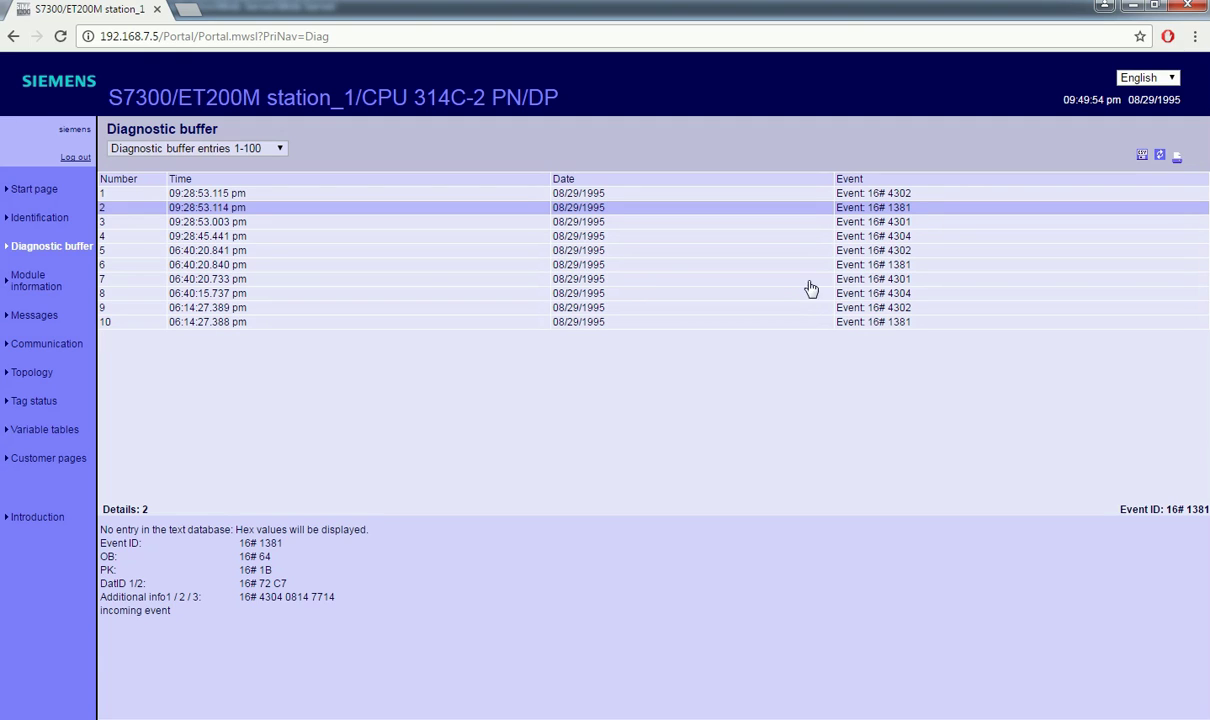
pyautogui.click(10, 277)
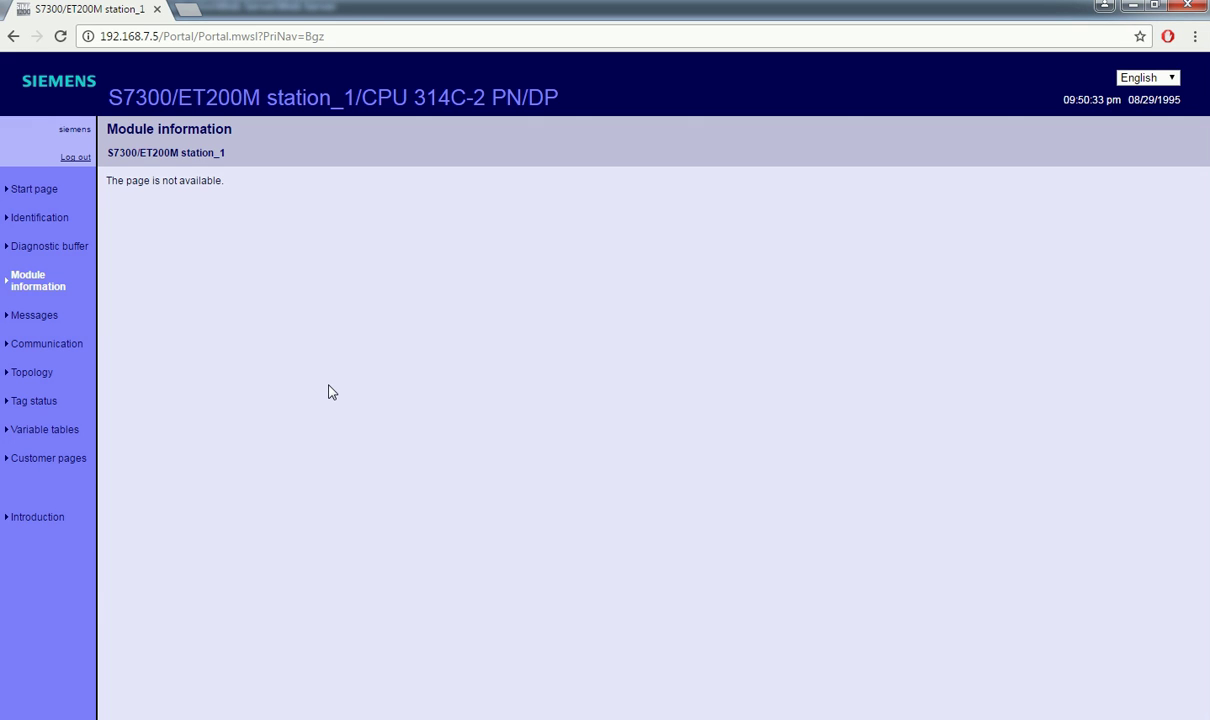
# - Visit the Messages and Communication pages, ending on the Customer pages list
pyautogui.click(29, 318)
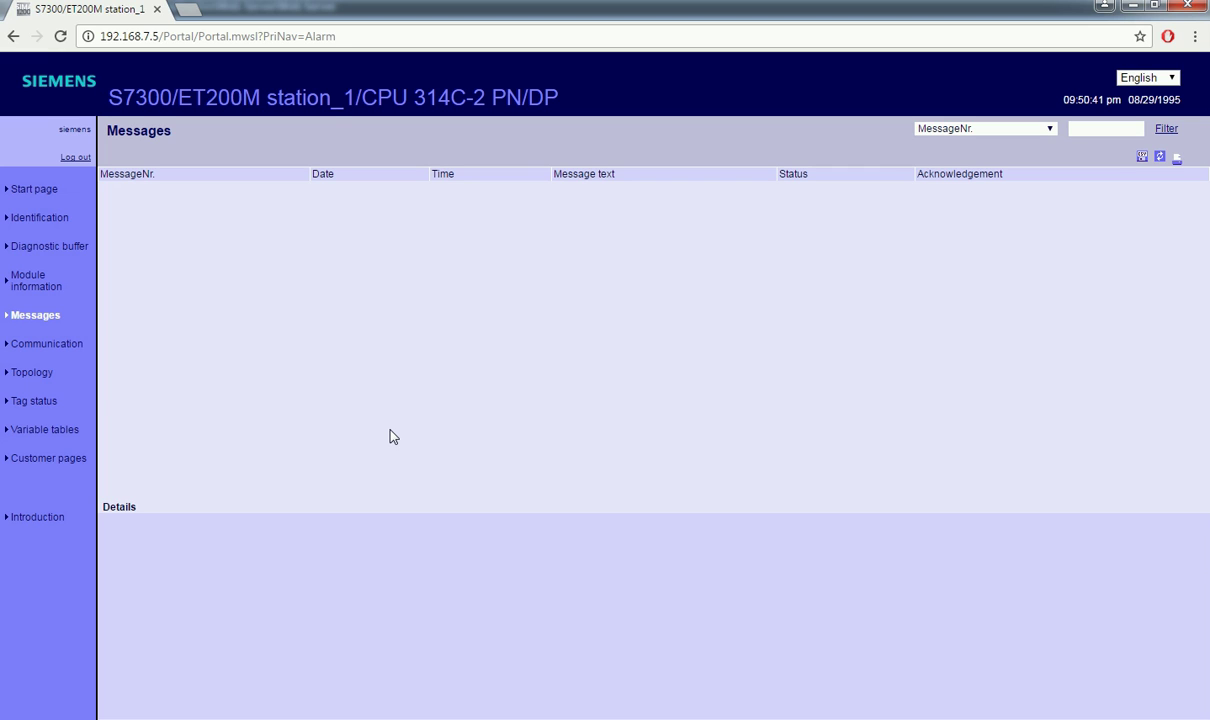
pyautogui.click(48, 343)
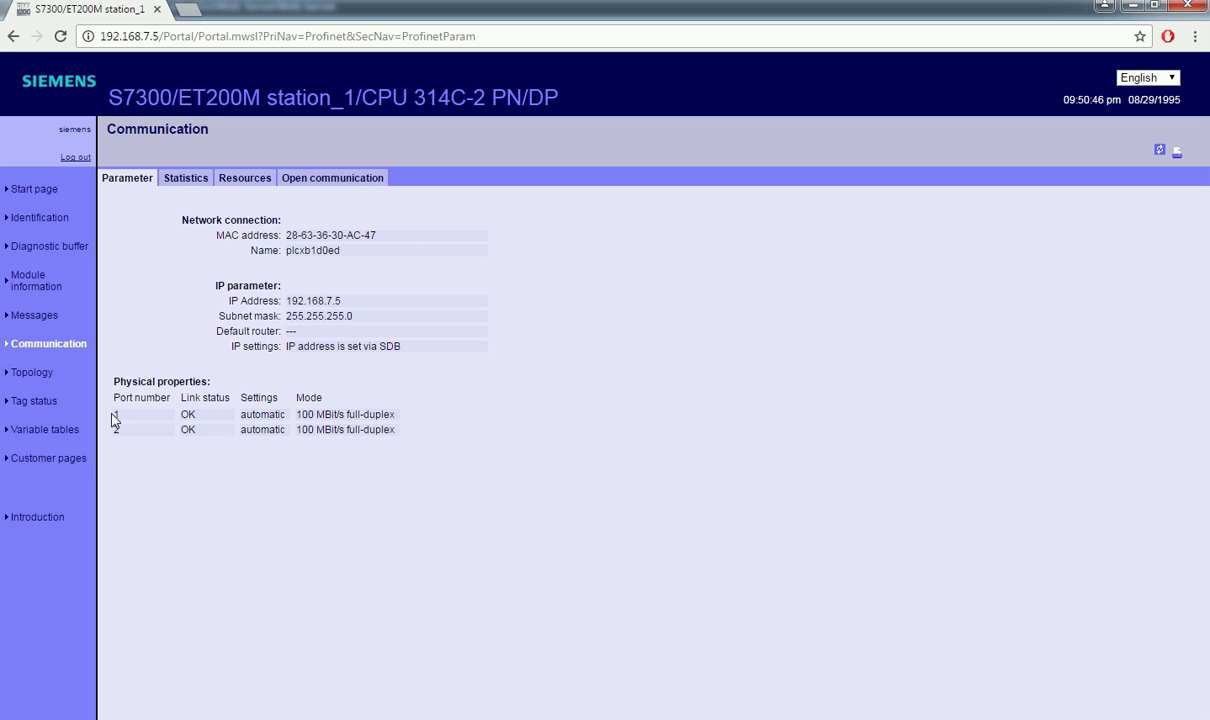
pyautogui.click(48, 462)
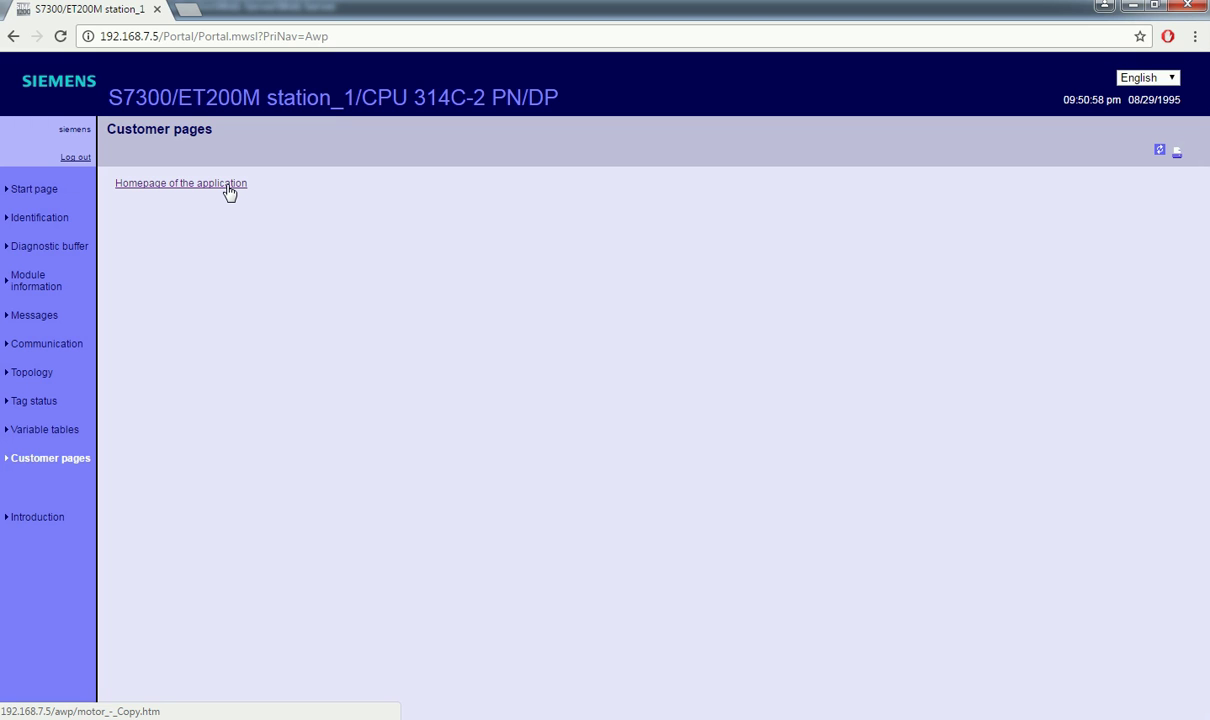
# - Open the 'Homepage of the application' custom page and press MOTOR ON
pyautogui.click(229, 188)
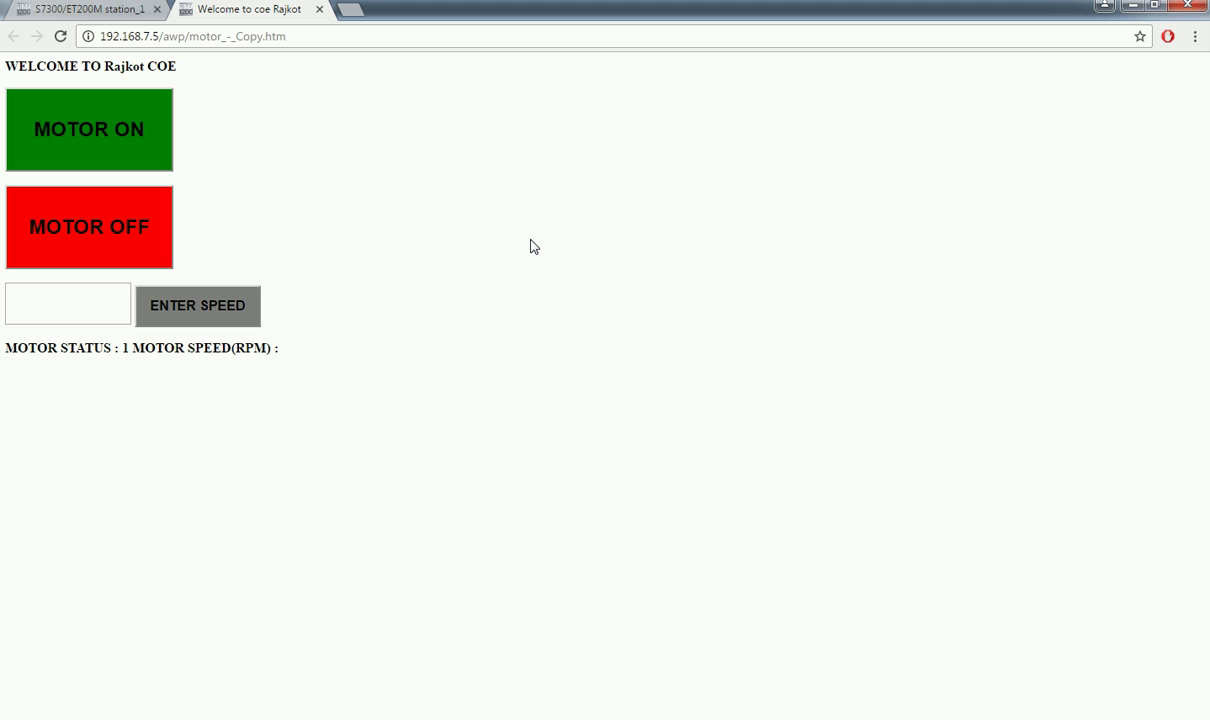
pyautogui.click(83, 148)
# - Open Main [OB1] and monitor Network 2, where the MOTOR contact drives output %A136.0
pyautogui.click(289, 715)
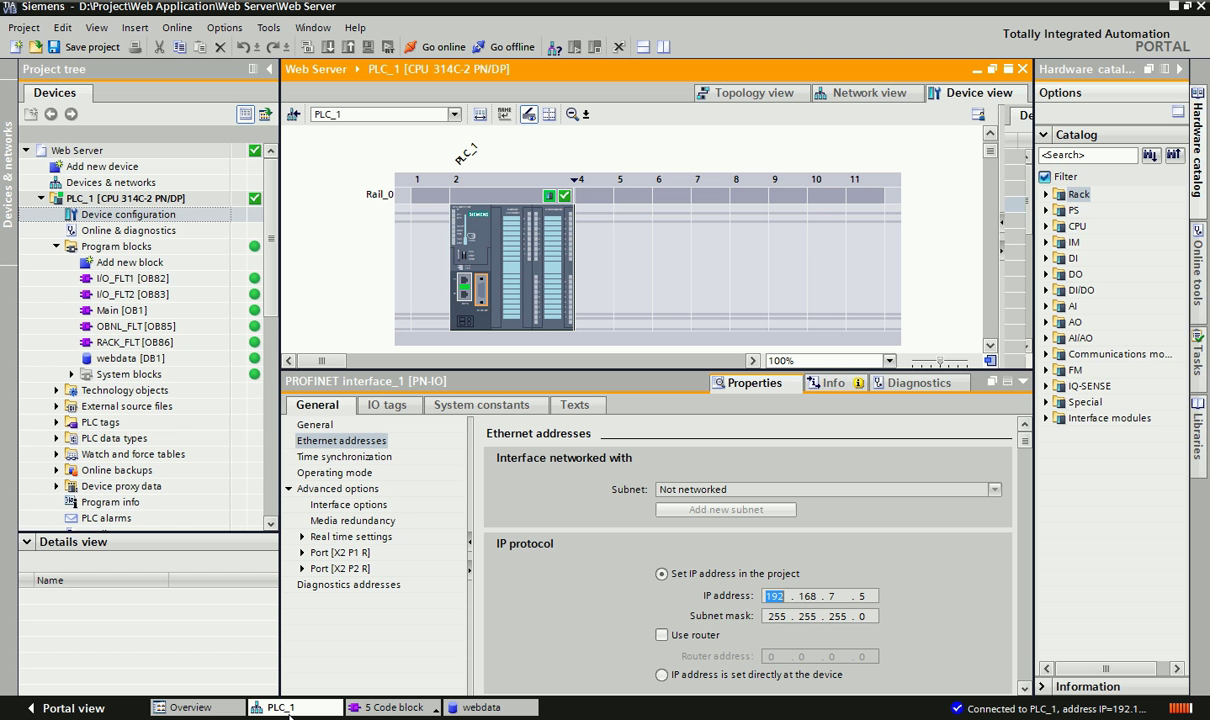
pyautogui.doubleClick(121, 310)
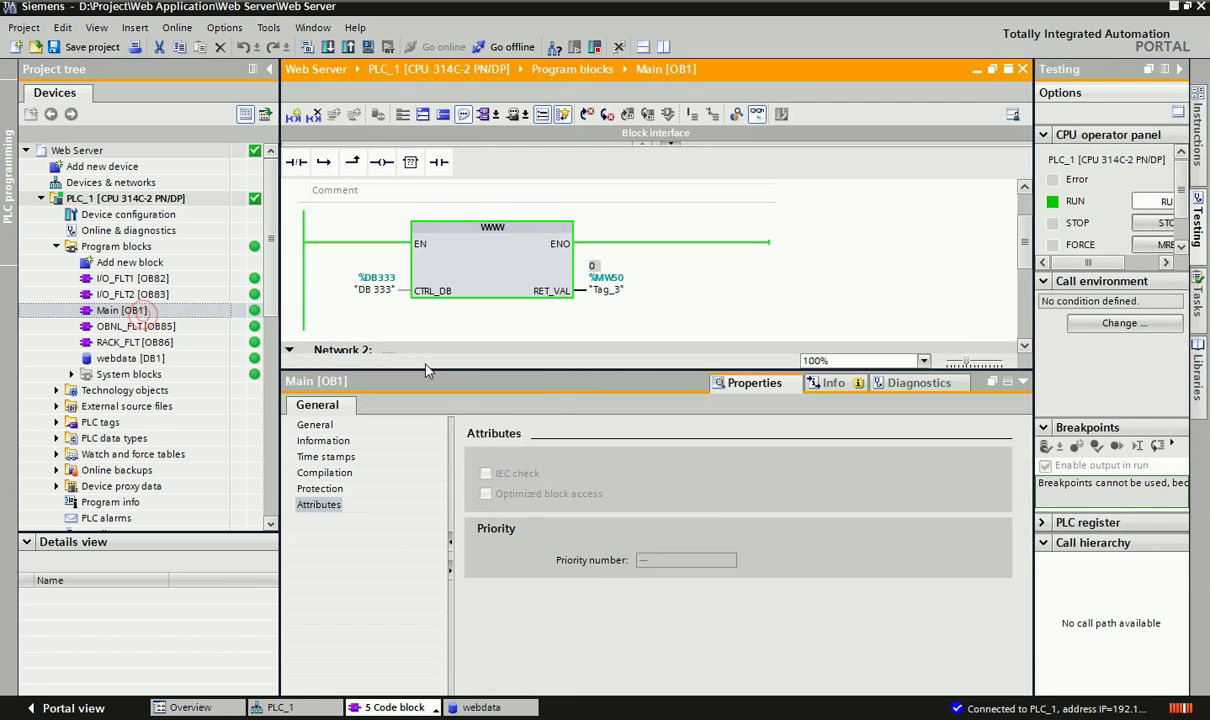
pyautogui.moveTo(426, 370); pyautogui.dragTo(401, 540)
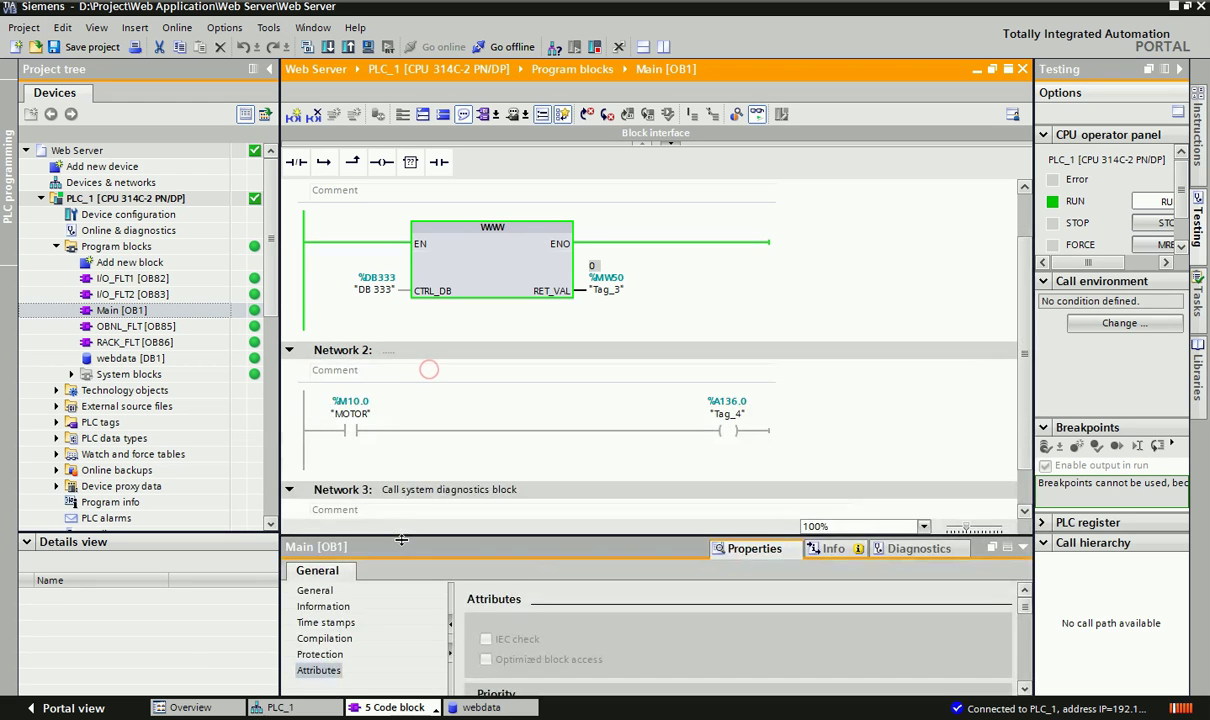
pyautogui.click(860, 410)
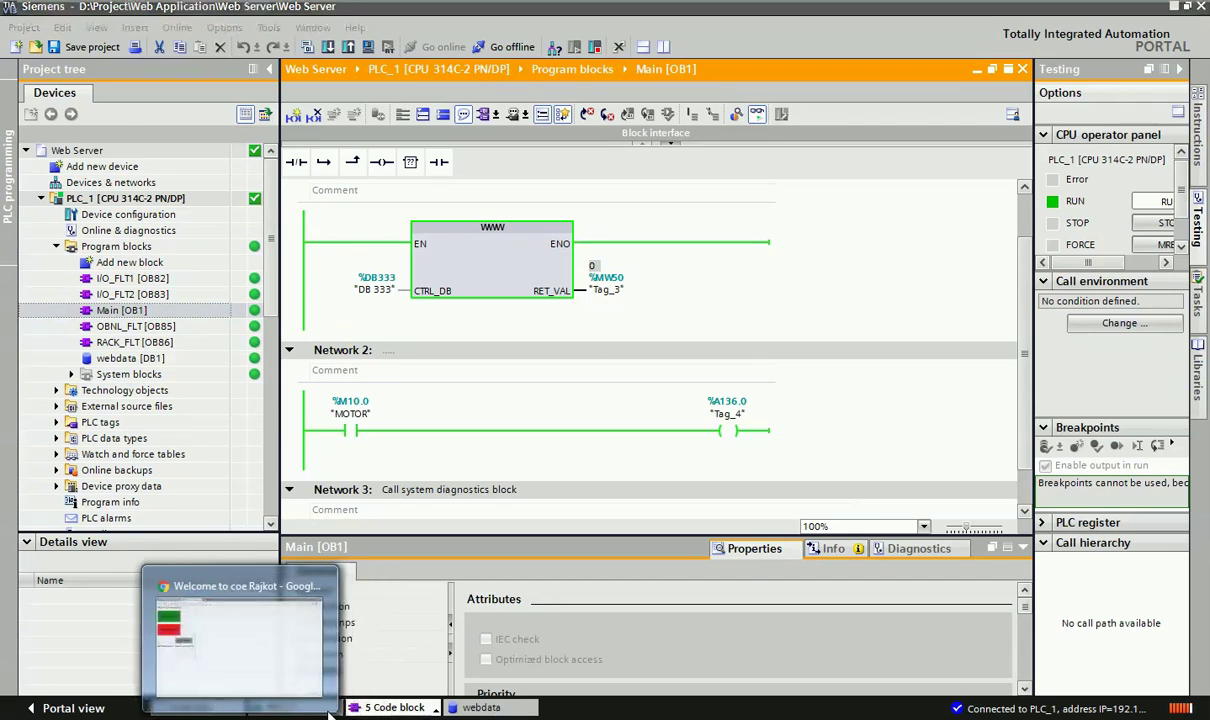
pyautogui.click(329, 712)
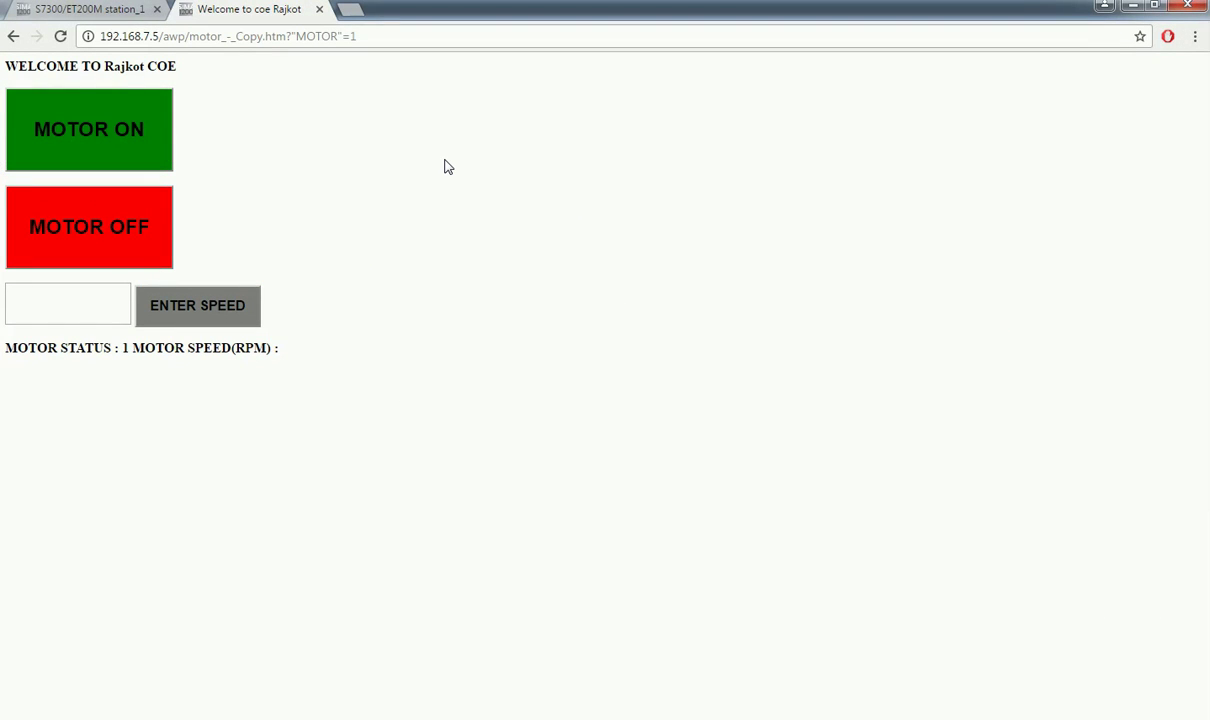
# - Switch the motor off from the web page and check the OB1 rung in TIA Portal
pyautogui.click(122, 229)
pyautogui.click(256, 709)
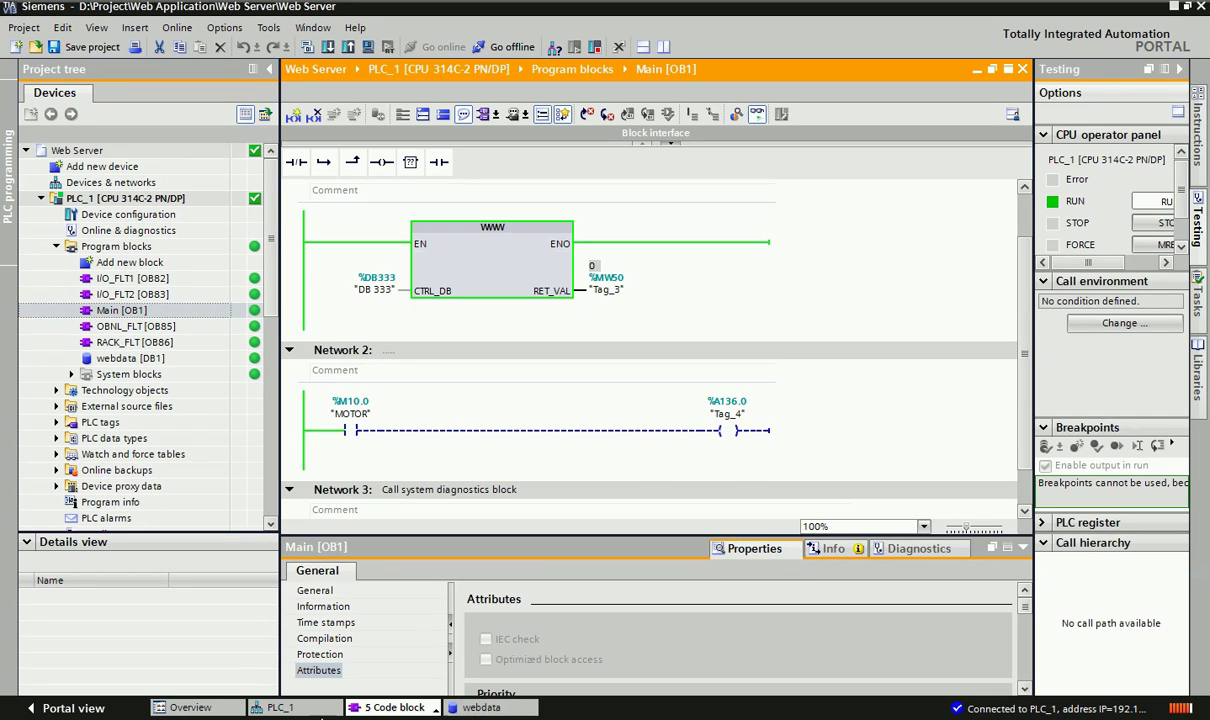
pyautogui.moveTo(215, 713)
pyautogui.click(208, 620)
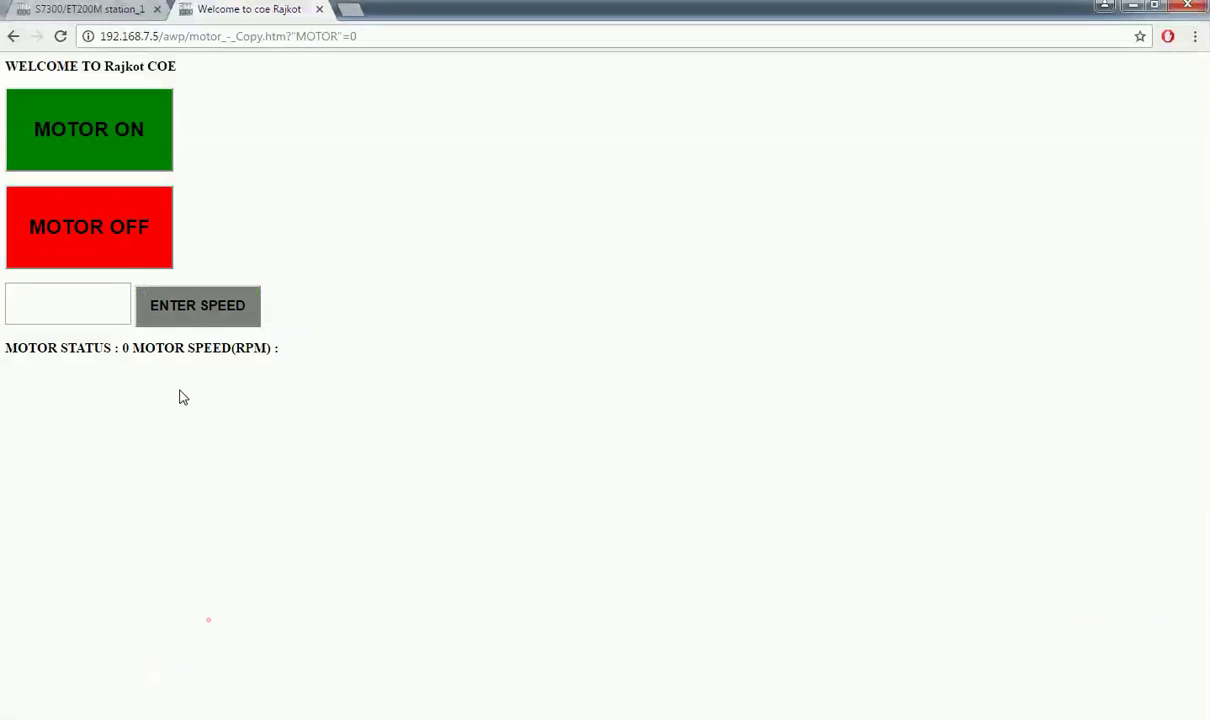
# - Send the MOTOR ON command again and select the motor speed field
pyautogui.click(165, 137)
pyautogui.click(146, 205)
pyautogui.click(133, 145)
pyautogui.click(76, 305)
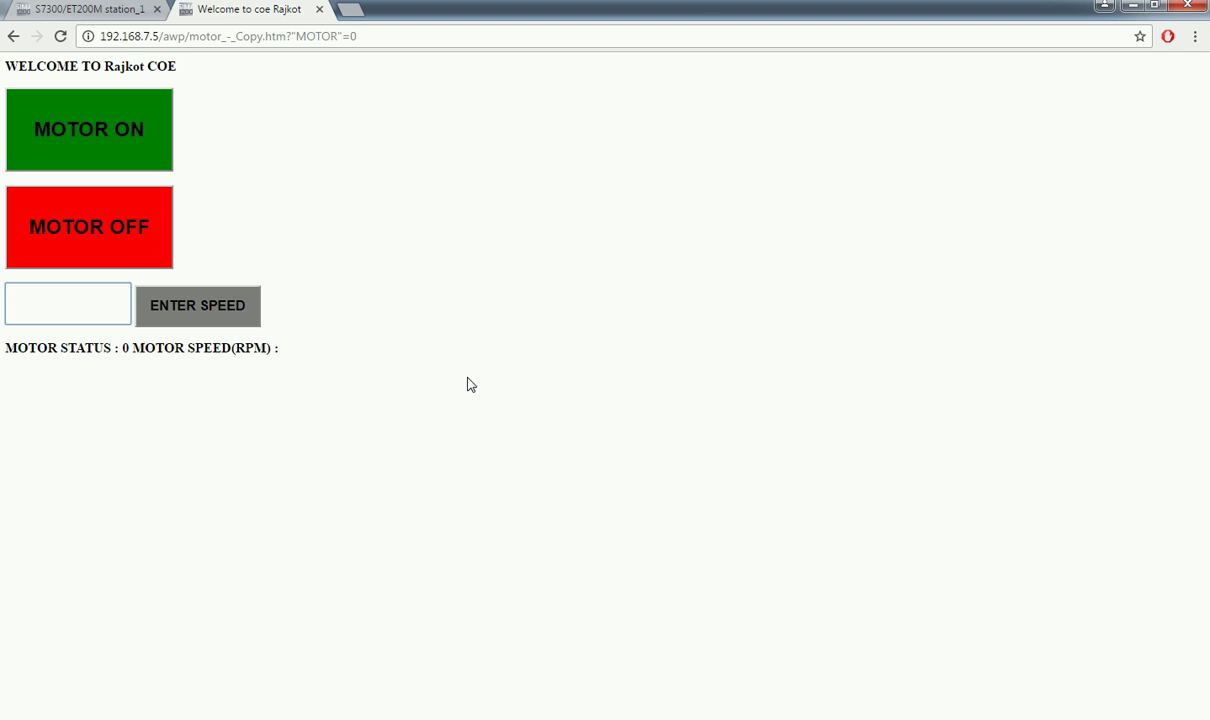
# - Browse the web server's Variable tables and Tag status pages
pyautogui.click(78, 11)
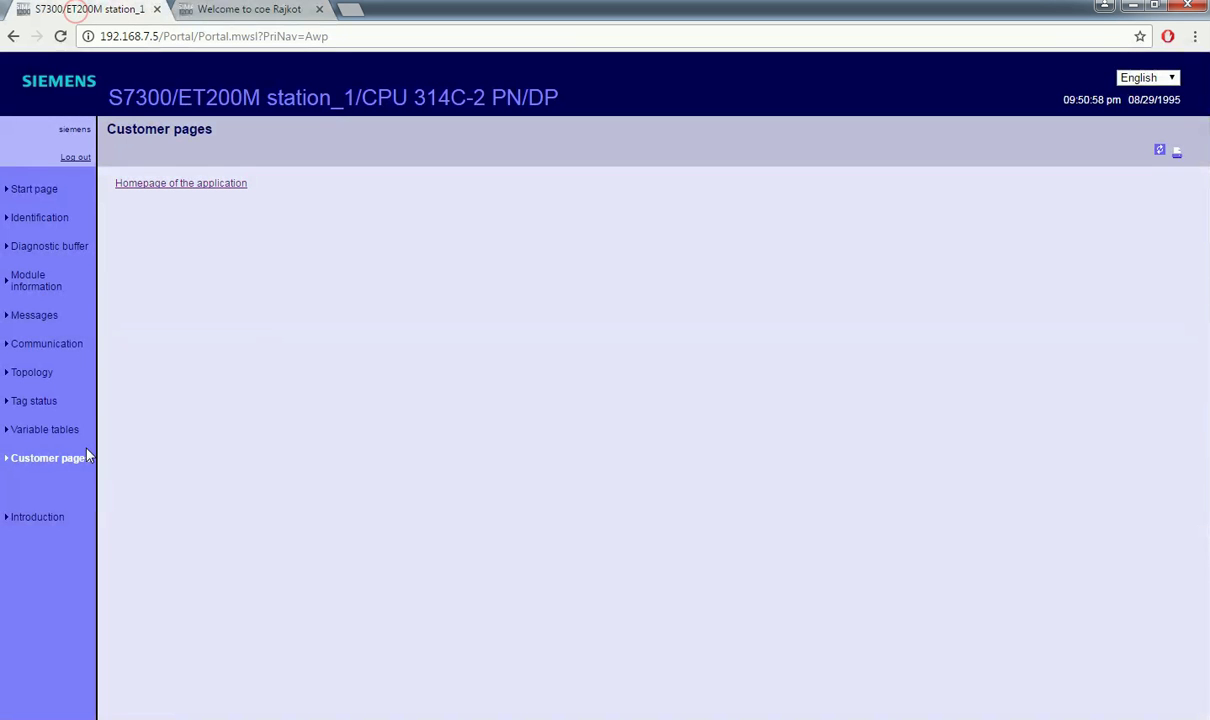
pyautogui.click(36, 438)
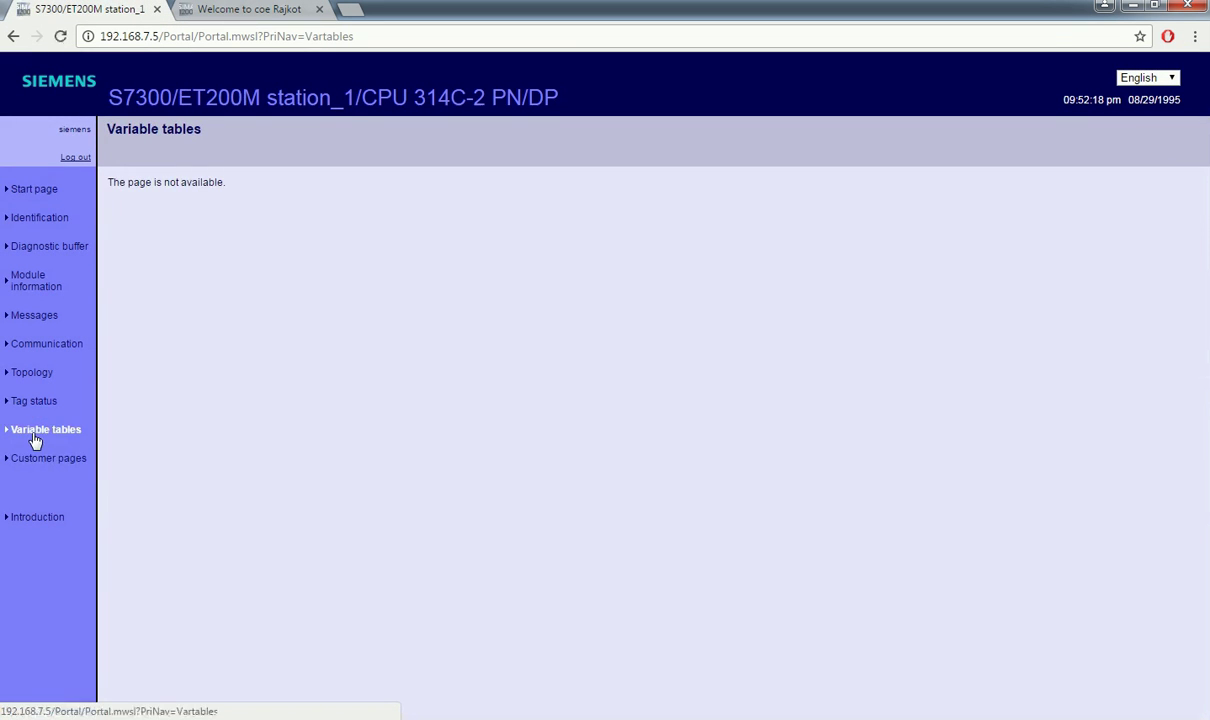
pyautogui.click(36, 406)
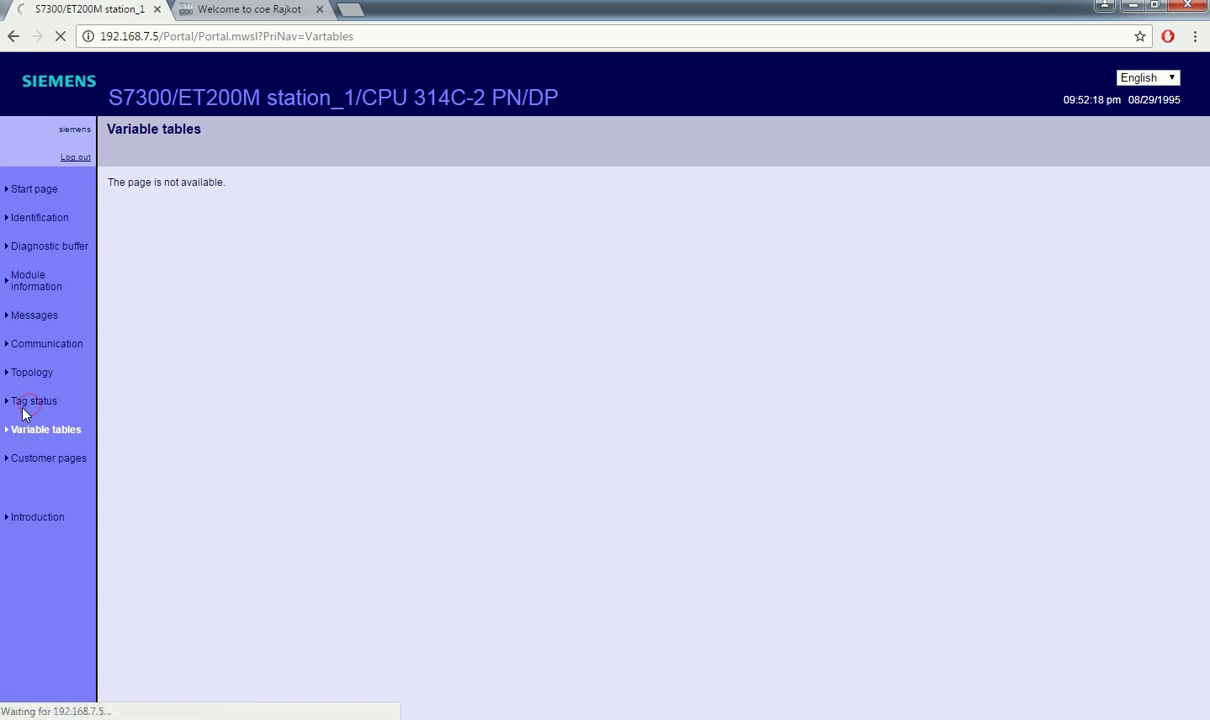
# - Try the tag status address field, then view the monitored Main [OB1] down to Network 3
pyautogui.click(377, 218)
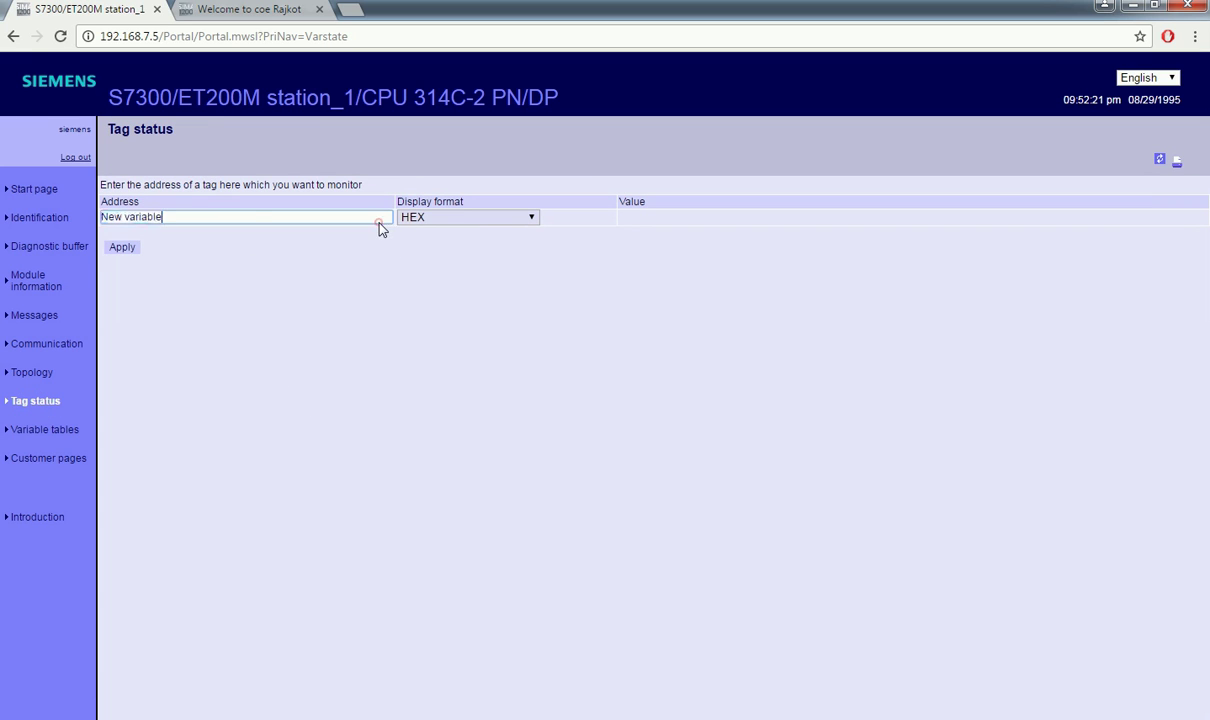
pyautogui.click(324, 219)
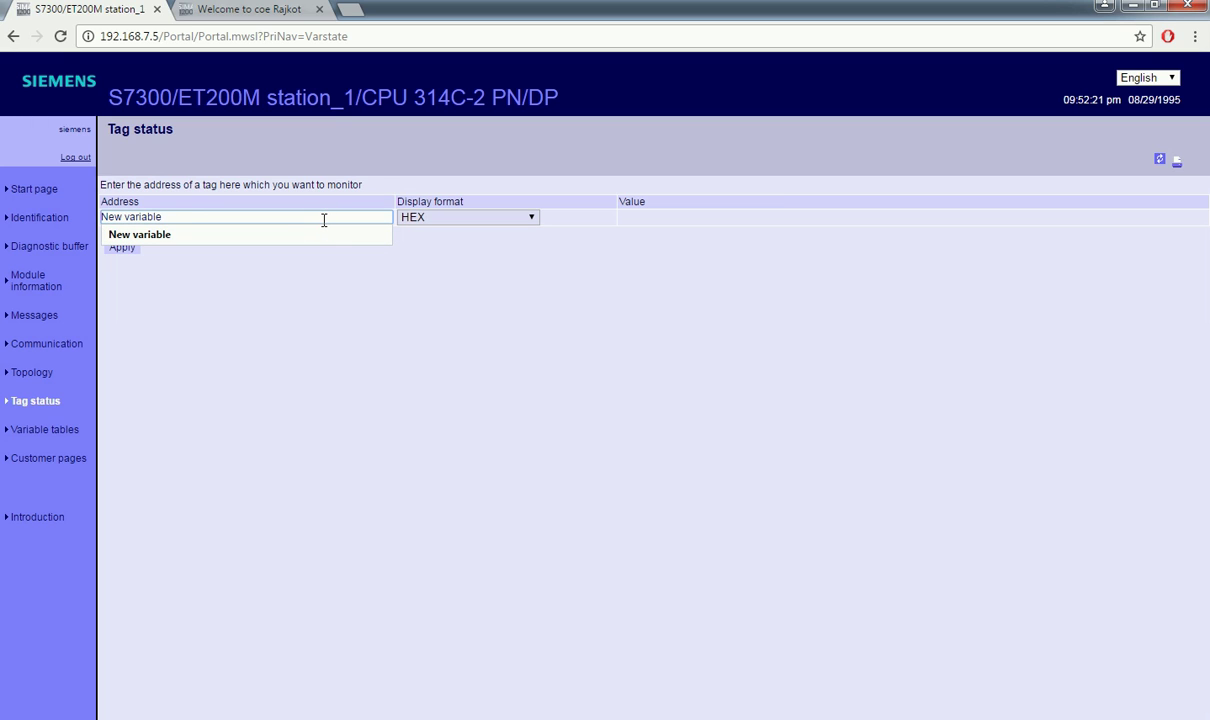
pyautogui.click(378, 316)
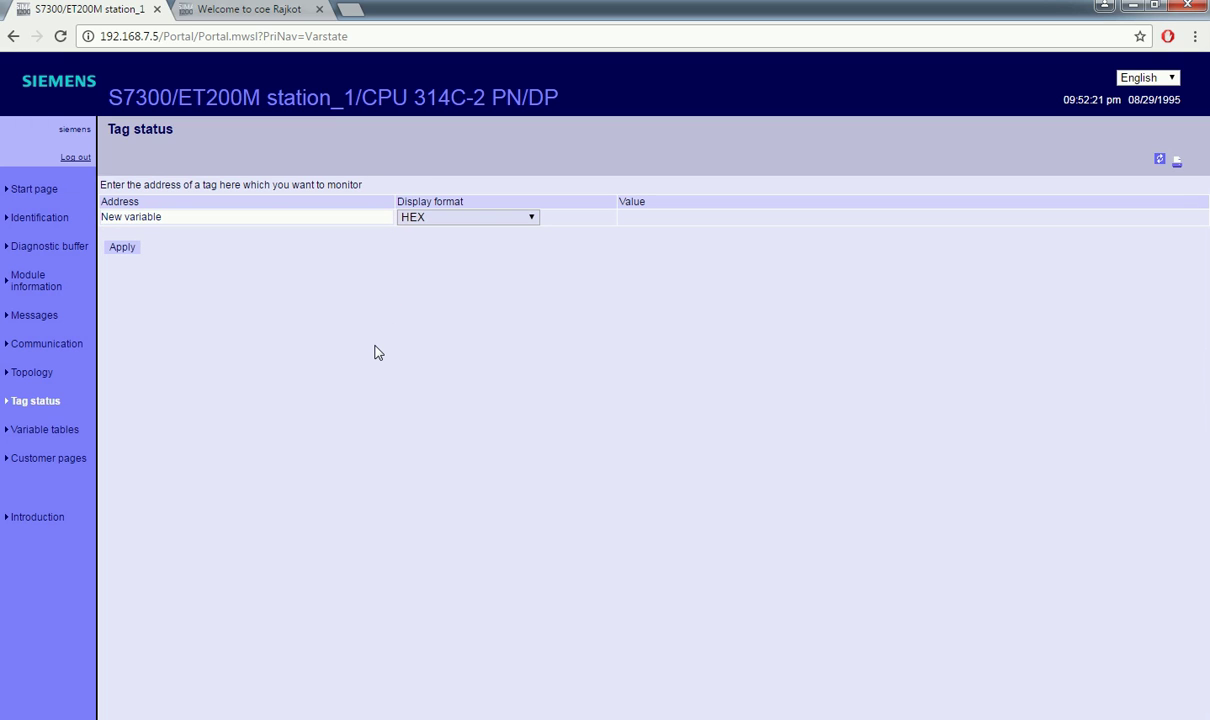
pyautogui.click(282, 714)
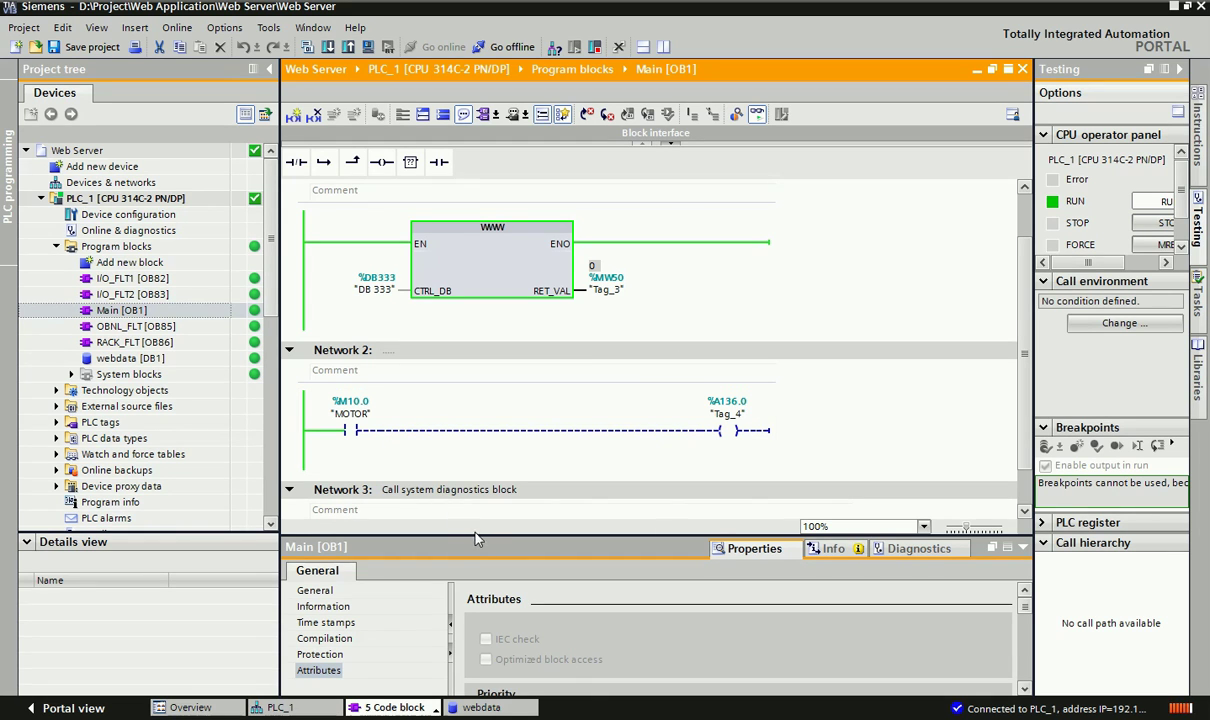
pyautogui.moveTo(474, 560); pyautogui.dragTo(474, 597)
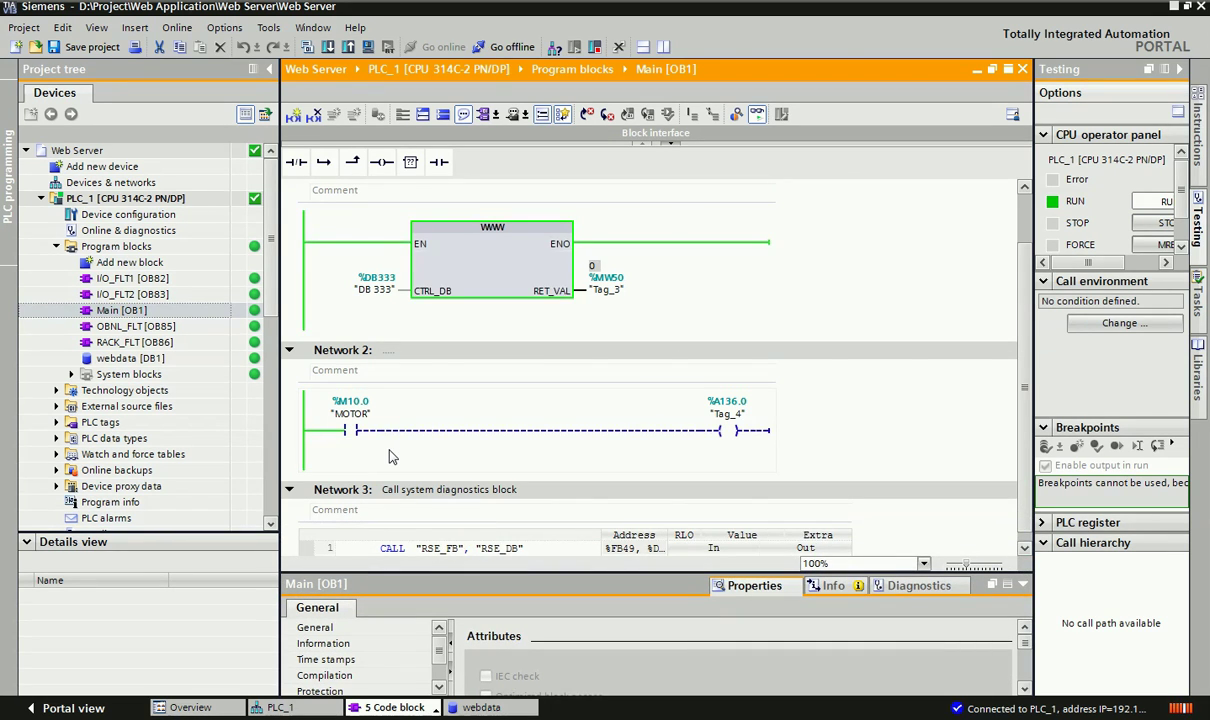